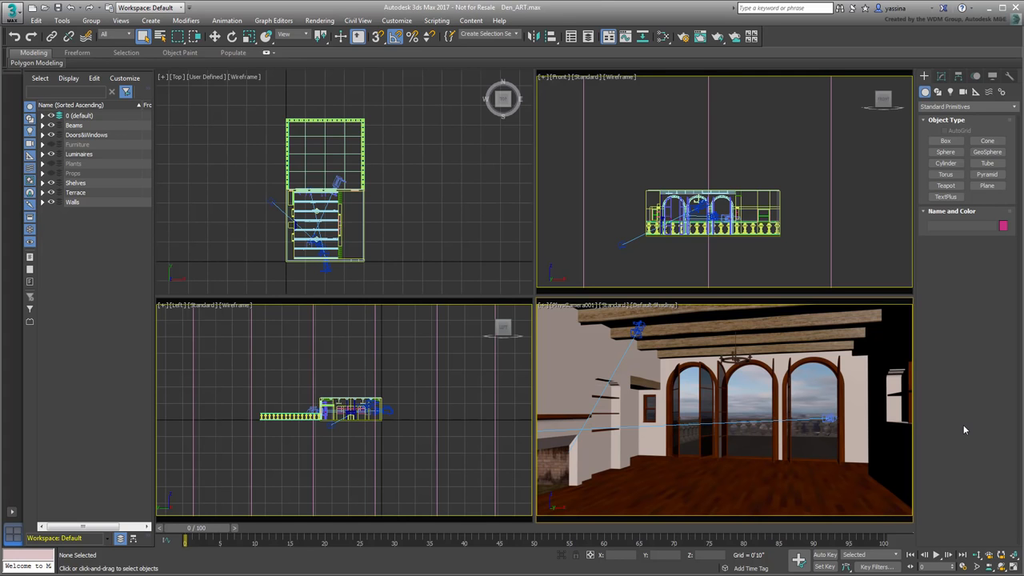
# Step: Inspect the scene contents by hierarchy and layer, showing the Furniture, Plants and Props layers briefly and hiding them again
pyautogui.click(133, 539)
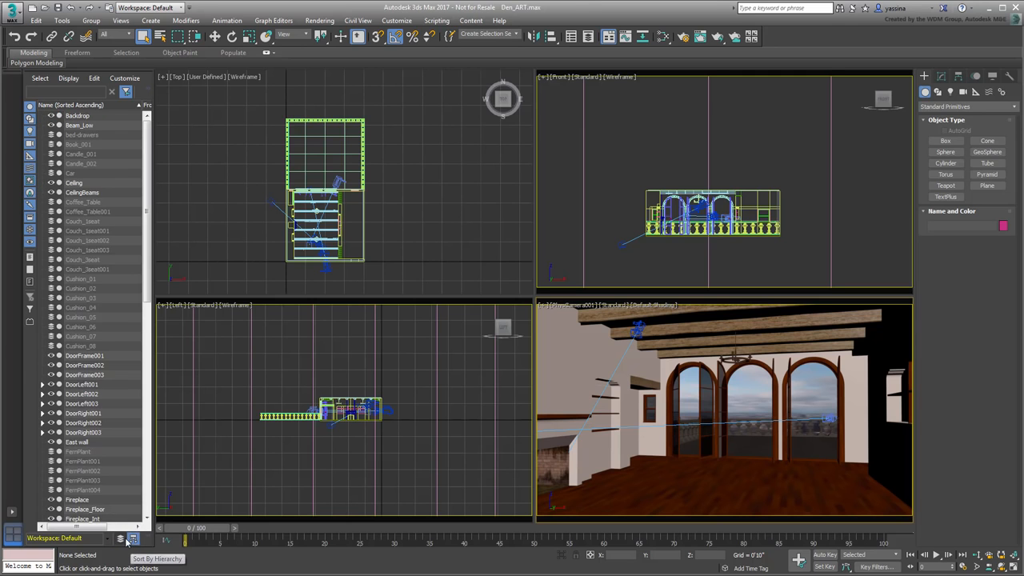
pyautogui.click(120, 539)
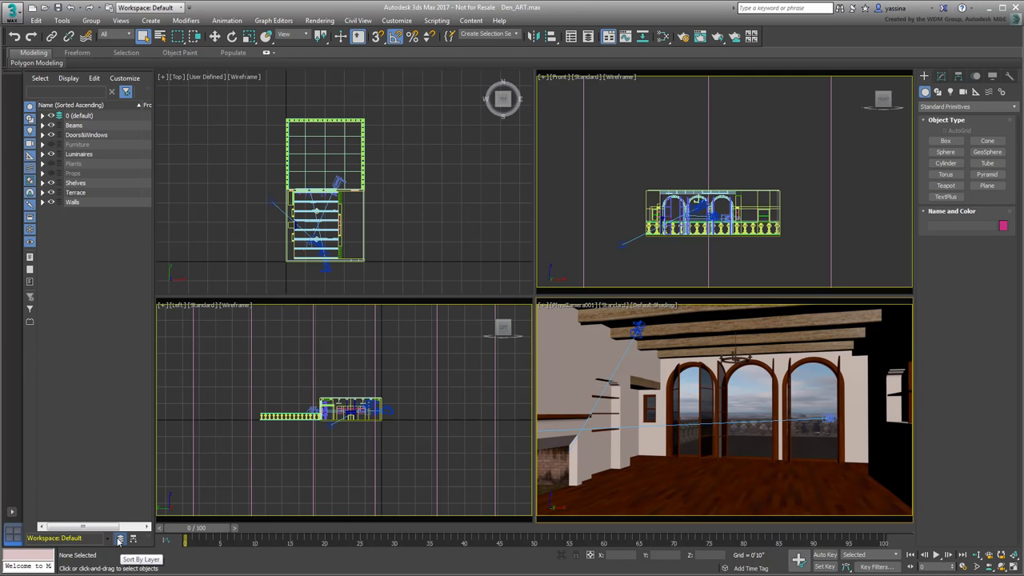
pyautogui.click(51, 144)
pyautogui.click(50, 163)
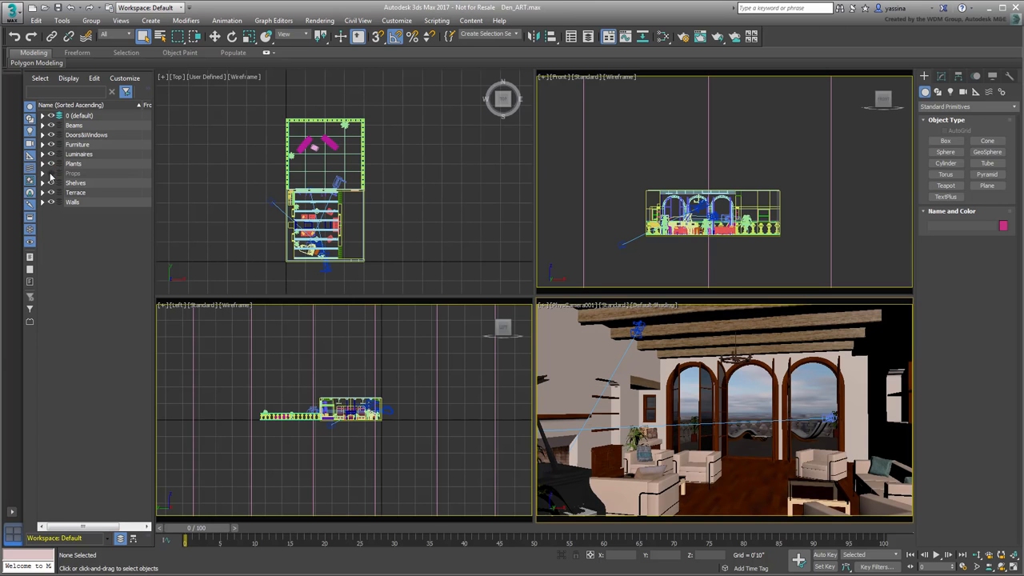
pyautogui.click(50, 172)
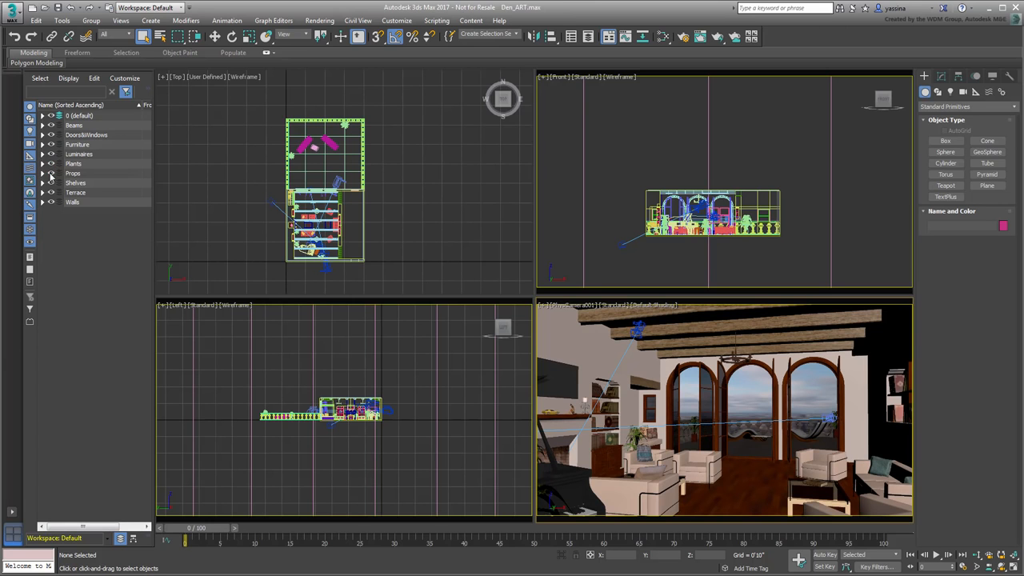
pyautogui.click(50, 172)
pyautogui.click(51, 163)
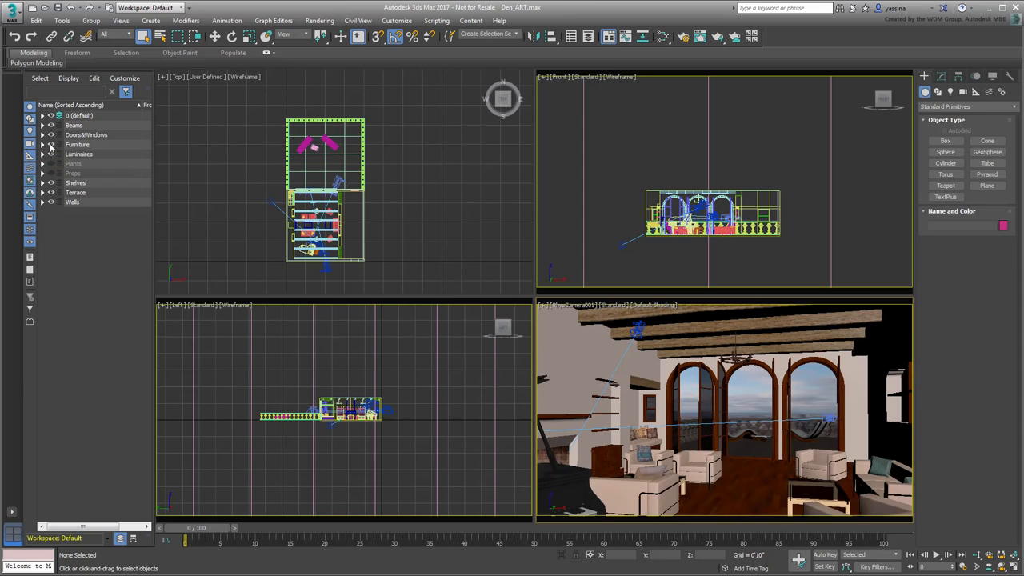
pyautogui.click(51, 144)
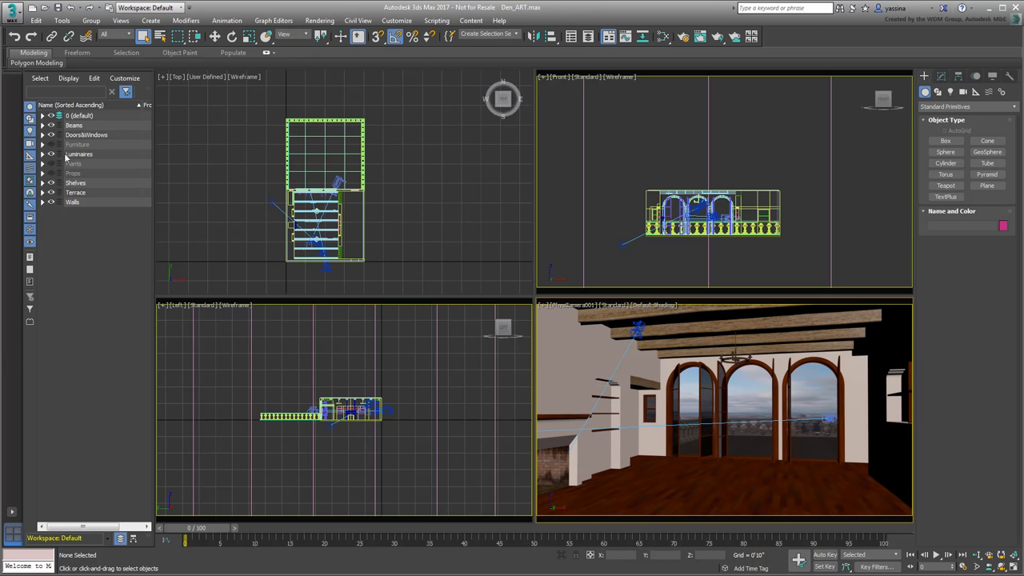
# Step: Examine the three physical cameras in the default layer and view the parameters of PhysCamera001
pyautogui.click(42, 115)
pyautogui.click(101, 125)
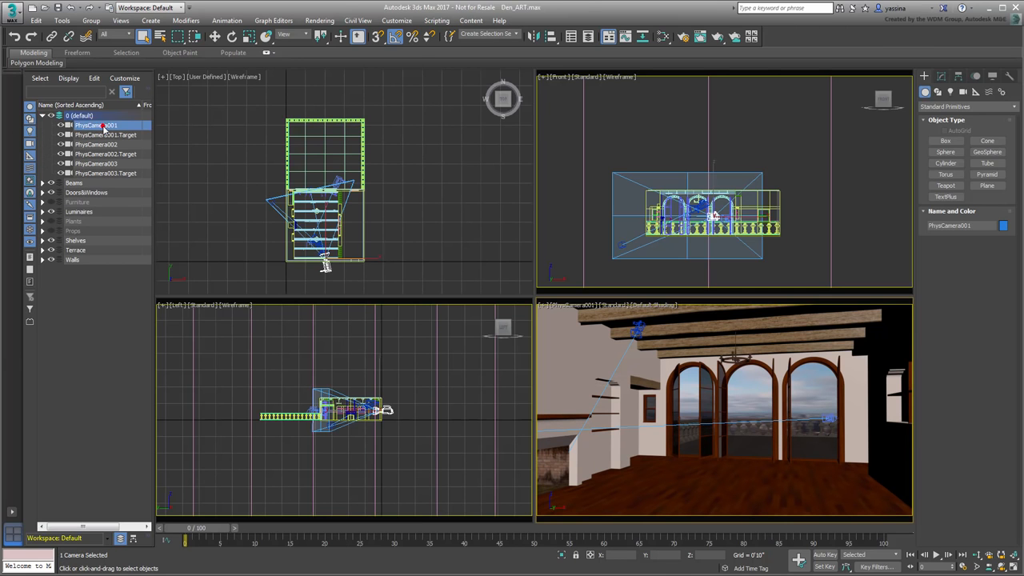
pyautogui.click(97, 144)
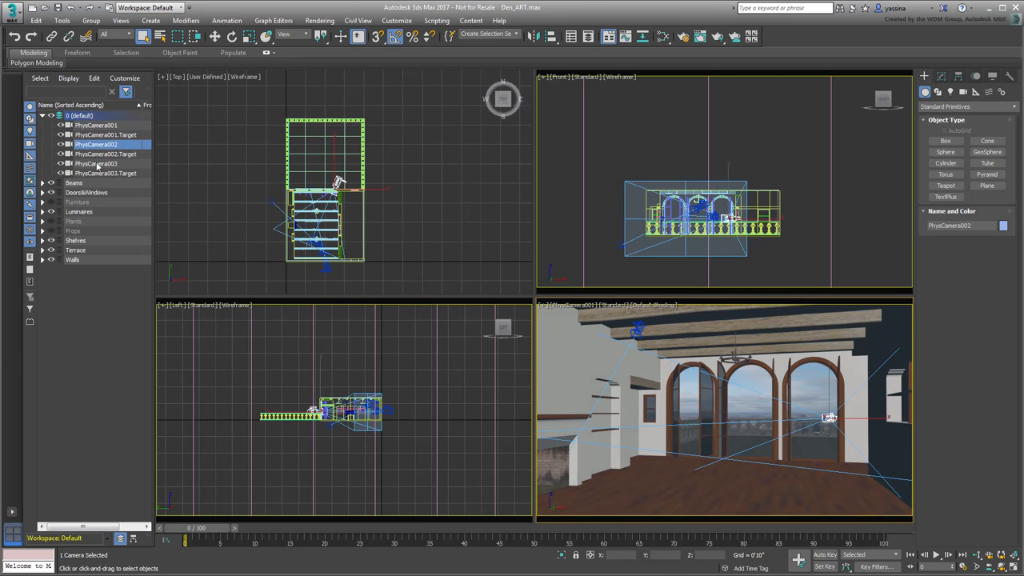
pyautogui.click(97, 164)
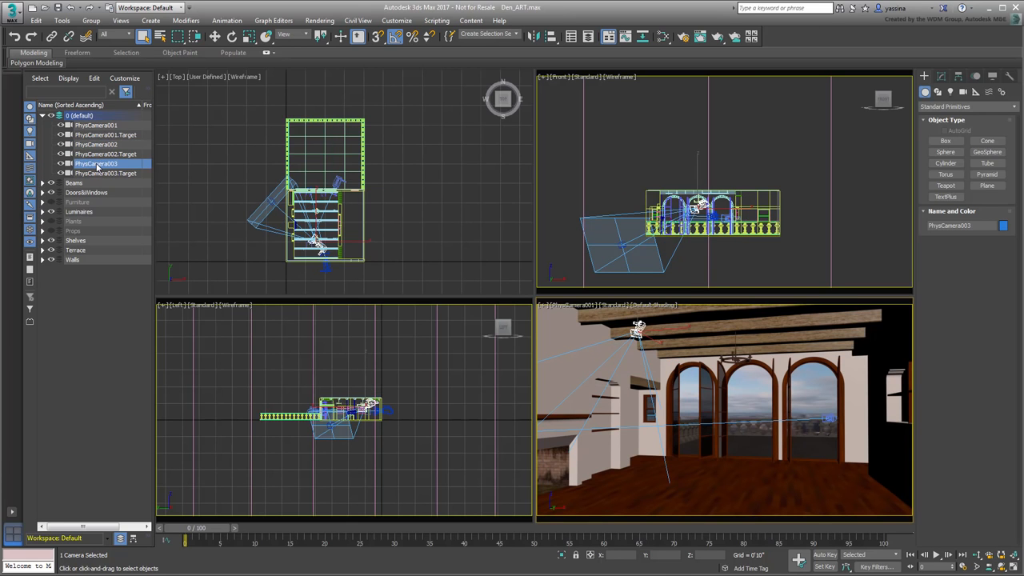
pyautogui.click(101, 125)
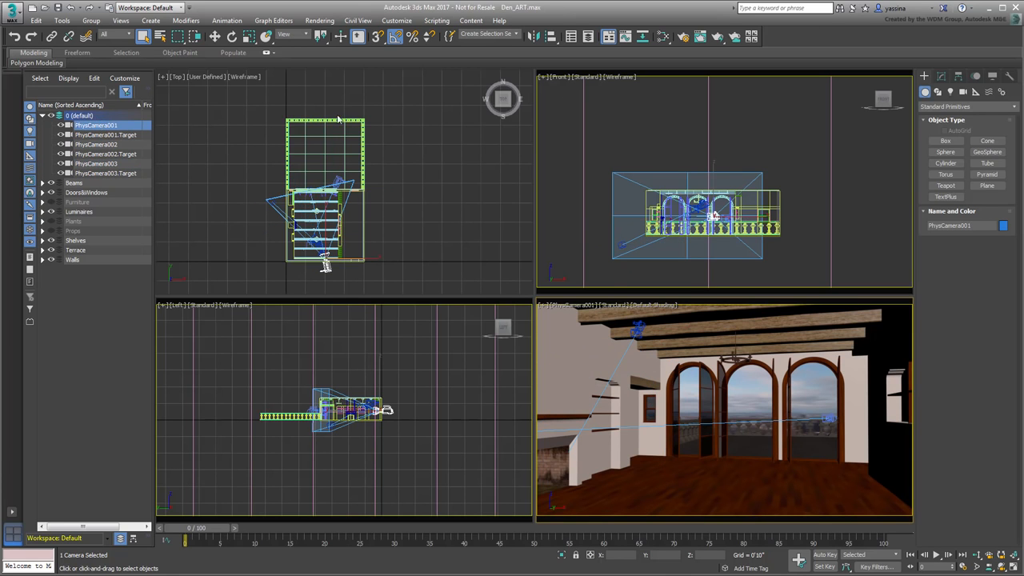
pyautogui.click(941, 76)
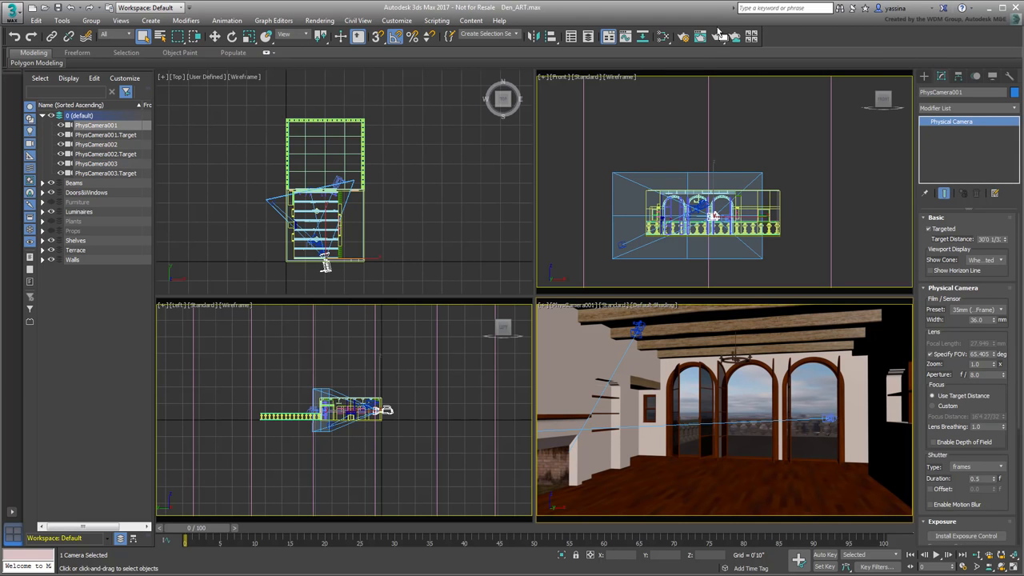
# Step: Look through the scene materials in the Slate Material Editor and close it
pyautogui.click(660, 38)
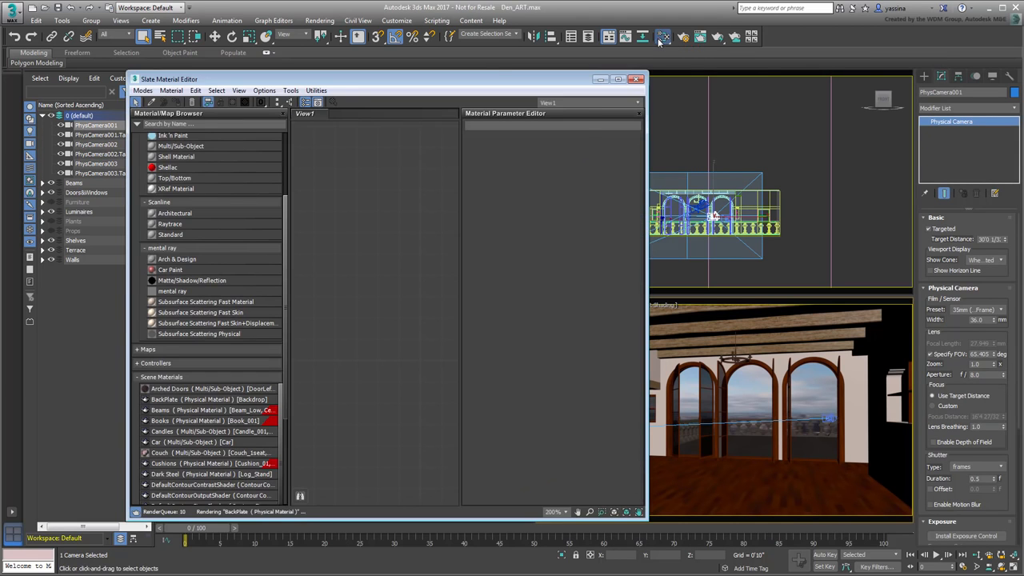
pyautogui.moveTo(284, 246); pyautogui.dragTo(289, 332)
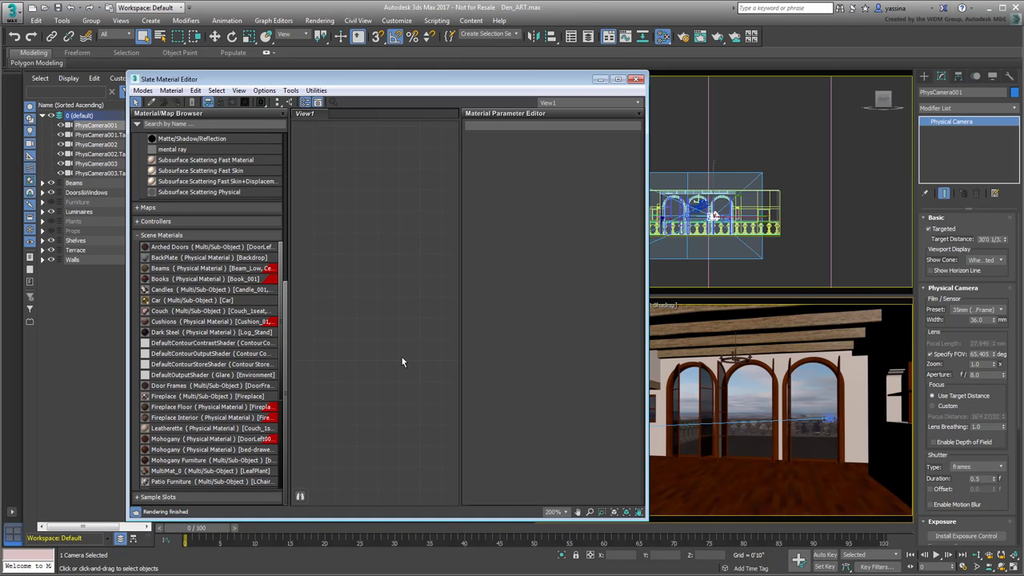
pyautogui.click(636, 78)
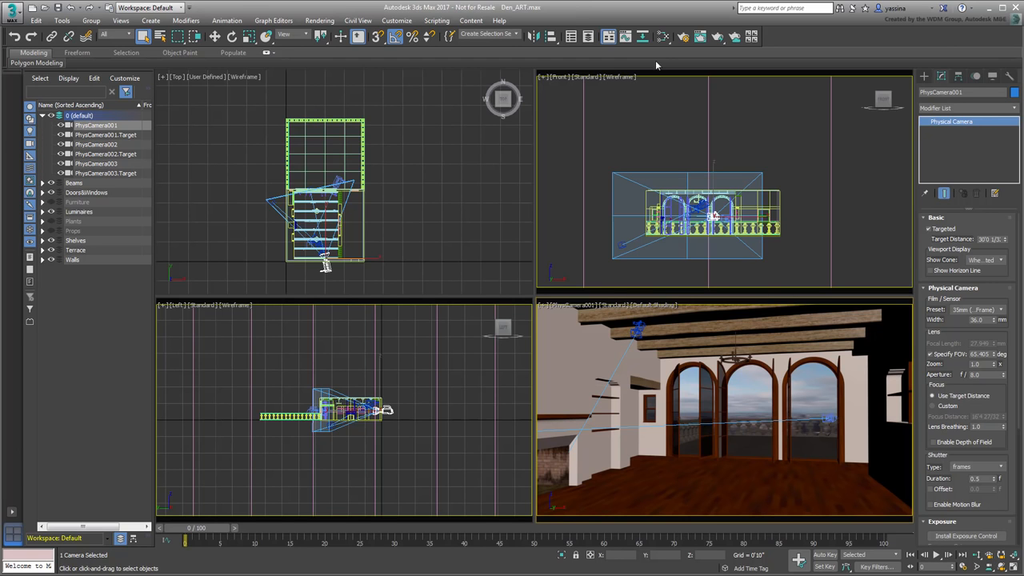
# Step: Set the scene's renderer to ART Renderer and review its rendering parameters
pyautogui.click(685, 37)
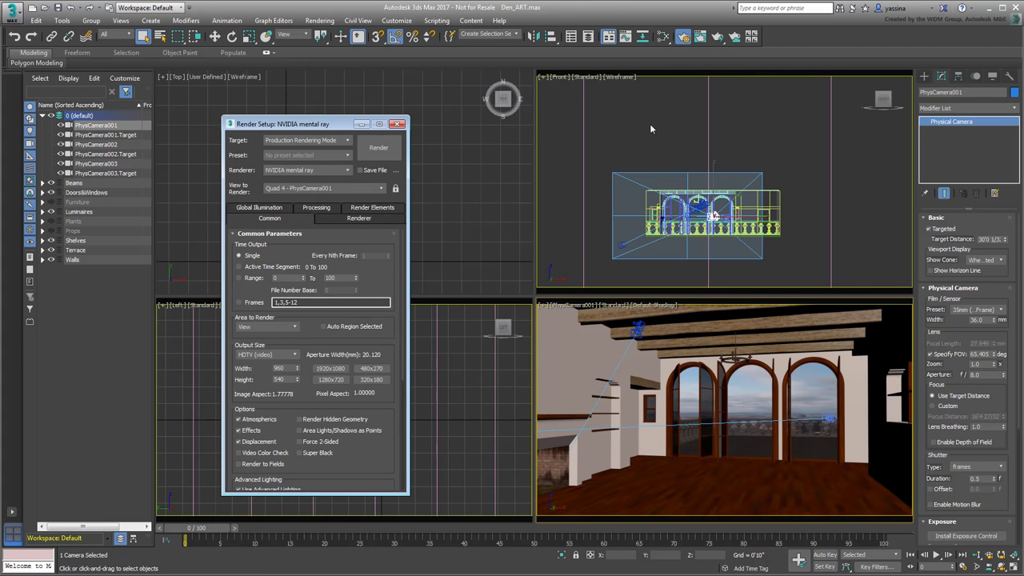
pyautogui.click(348, 170)
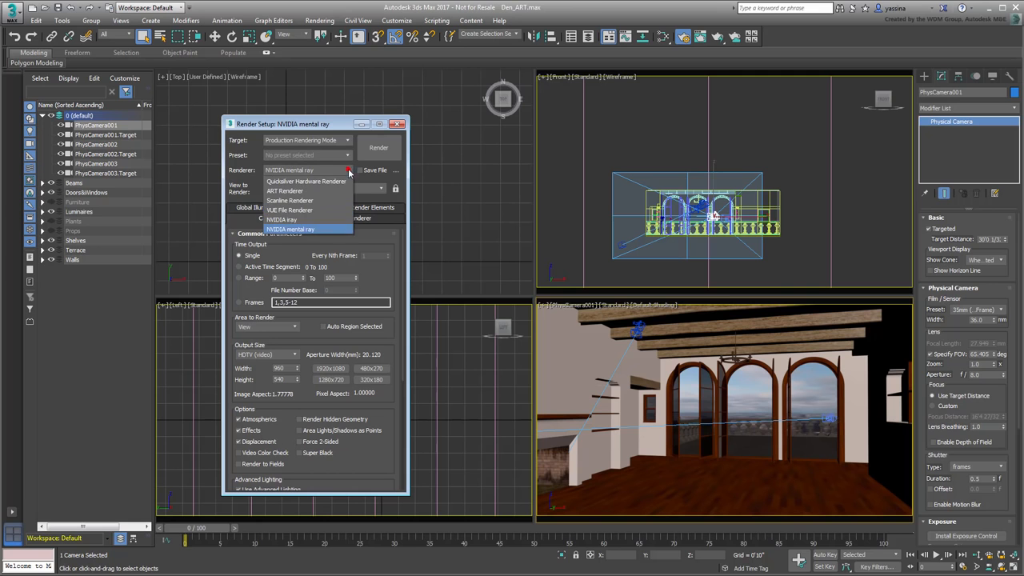
pyautogui.click(298, 191)
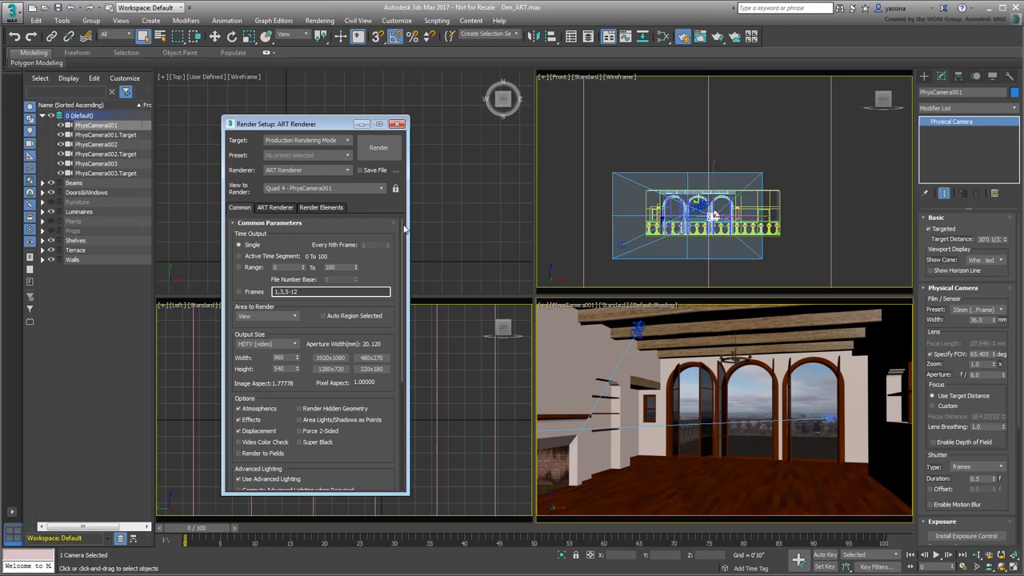
pyautogui.click(274, 208)
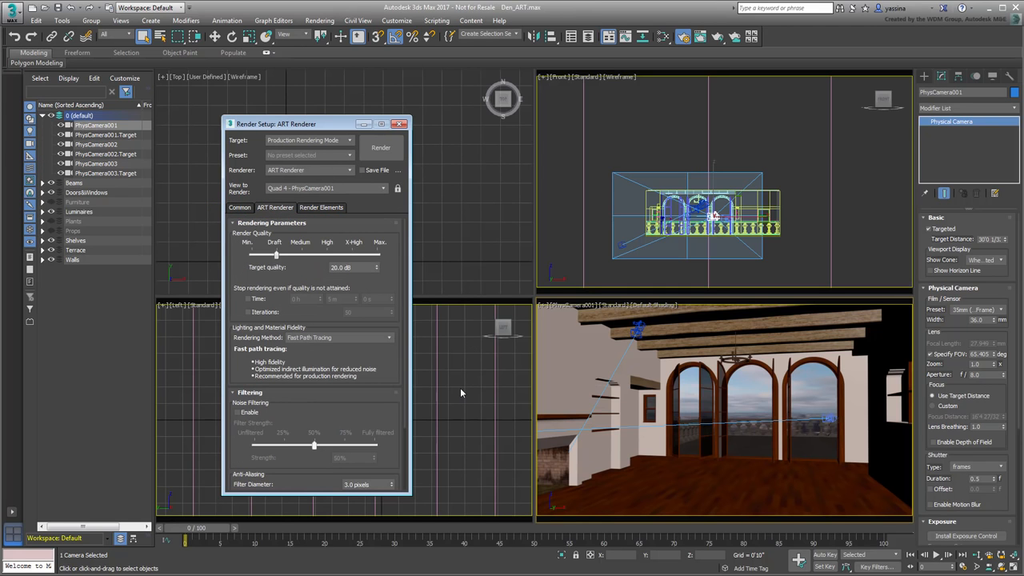
pyautogui.moveTo(395, 367)
pyautogui.mouseDown()
pyautogui.moveTo(392, 256)
pyautogui.moveTo(391, 369)
pyautogui.moveTo(389, 257)
pyautogui.moveTo(387, 350)
pyautogui.mouseUp()
pyautogui.click(399, 124)
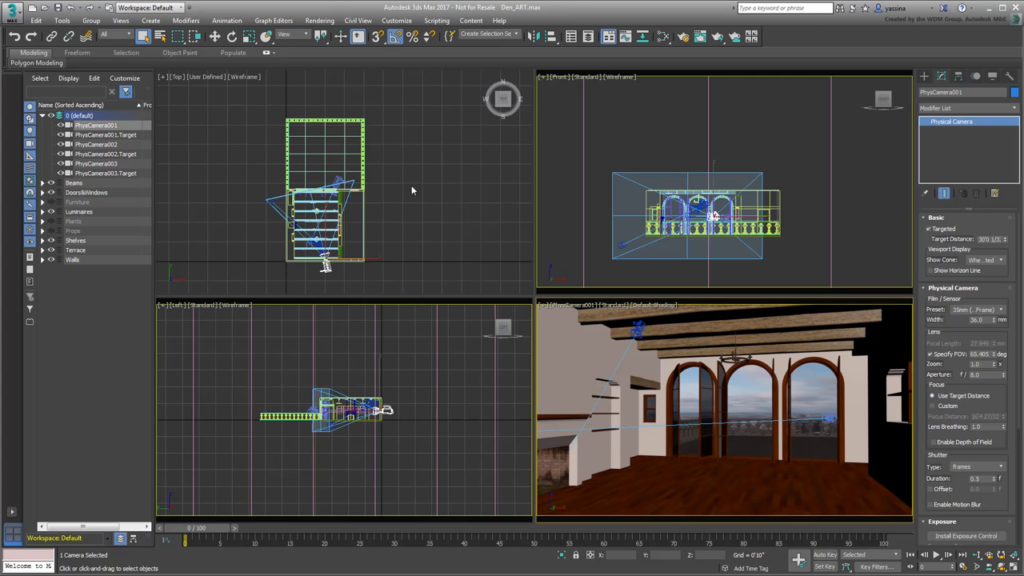
# Step: Create a Sun Positioner beside the building in the Top view with radius about 2'1", north offset 10° and sun distance about 50'9"
pyautogui.click(451, 239)
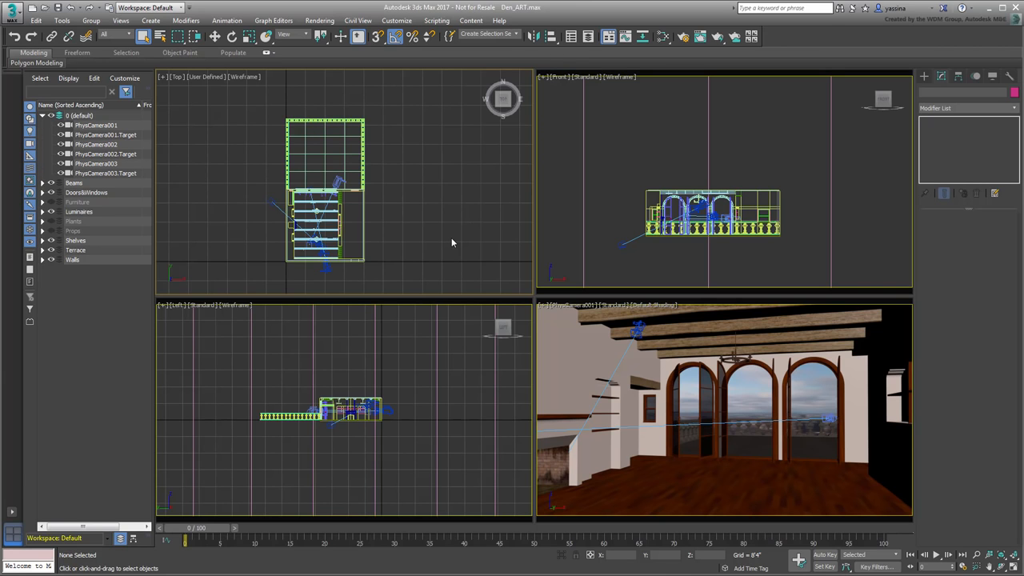
pyautogui.click(923, 76)
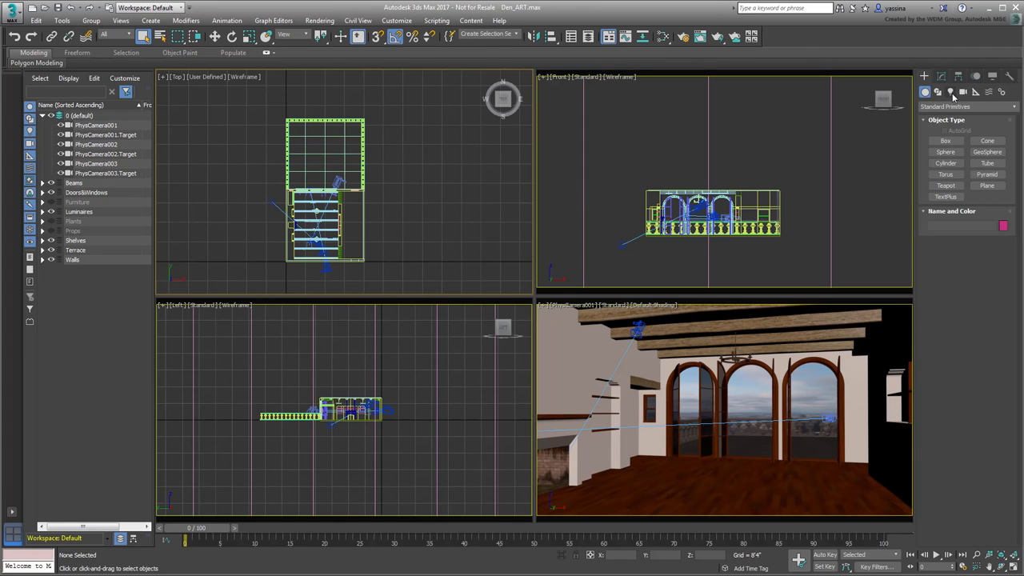
pyautogui.click(951, 94)
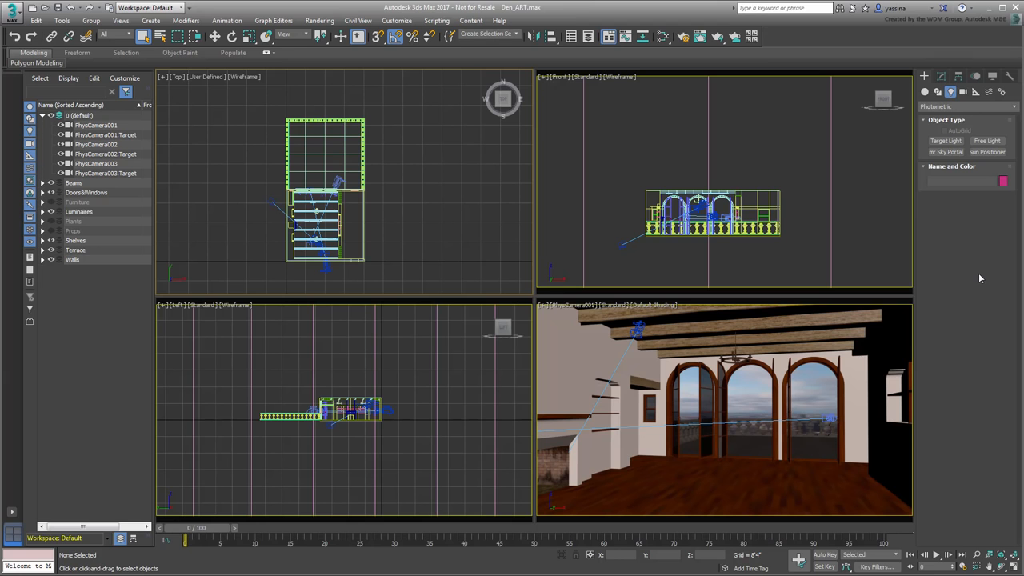
pyautogui.click(987, 152)
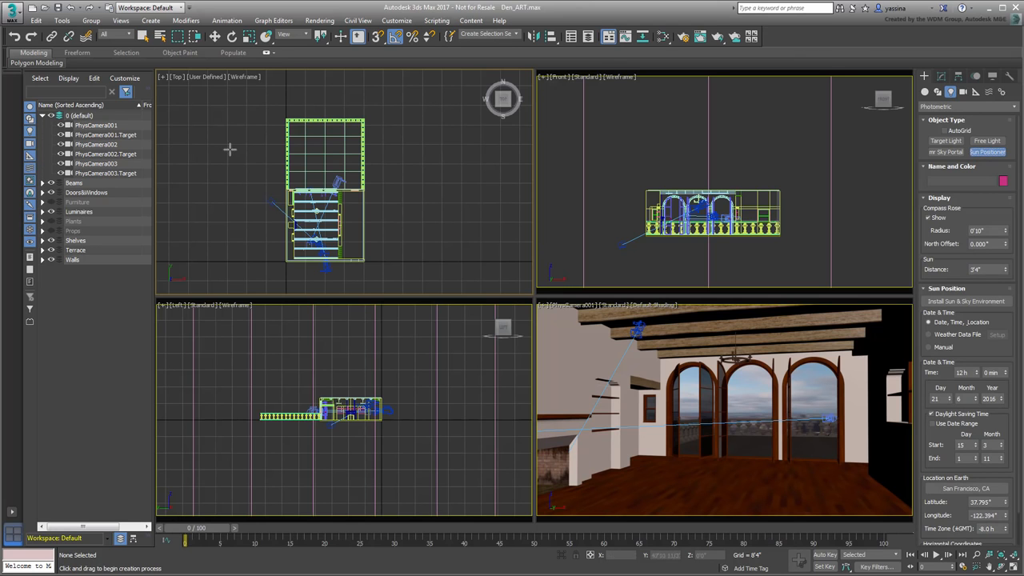
pyautogui.moveTo(240, 152); pyautogui.dragTo(244, 164)
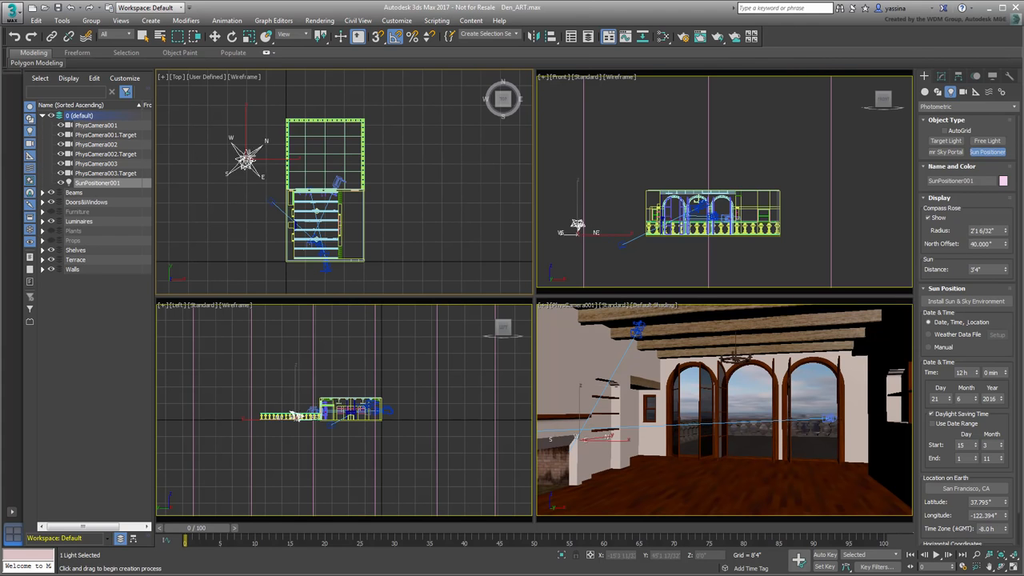
pyautogui.click(249, 130)
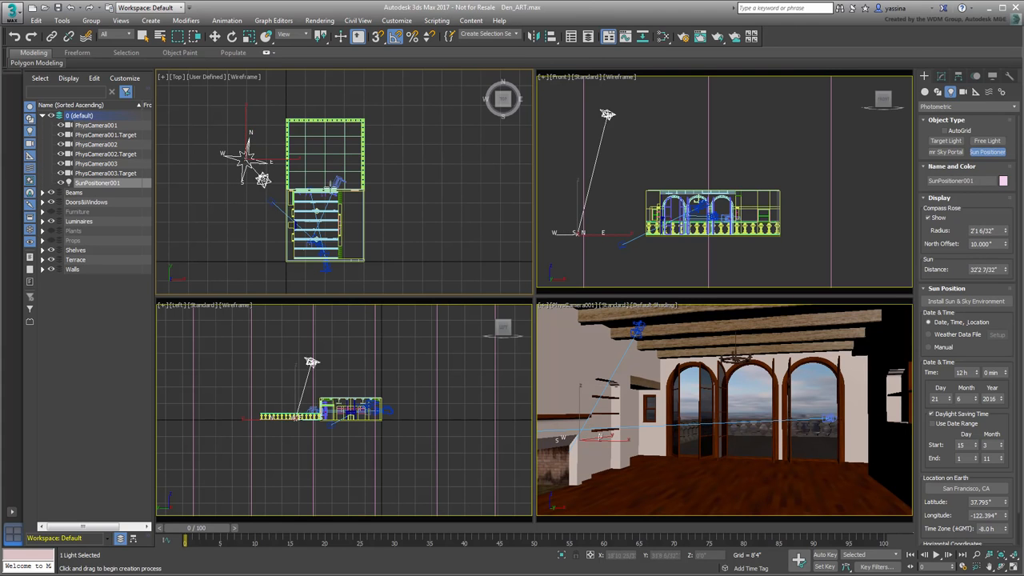
pyautogui.click(365, 211)
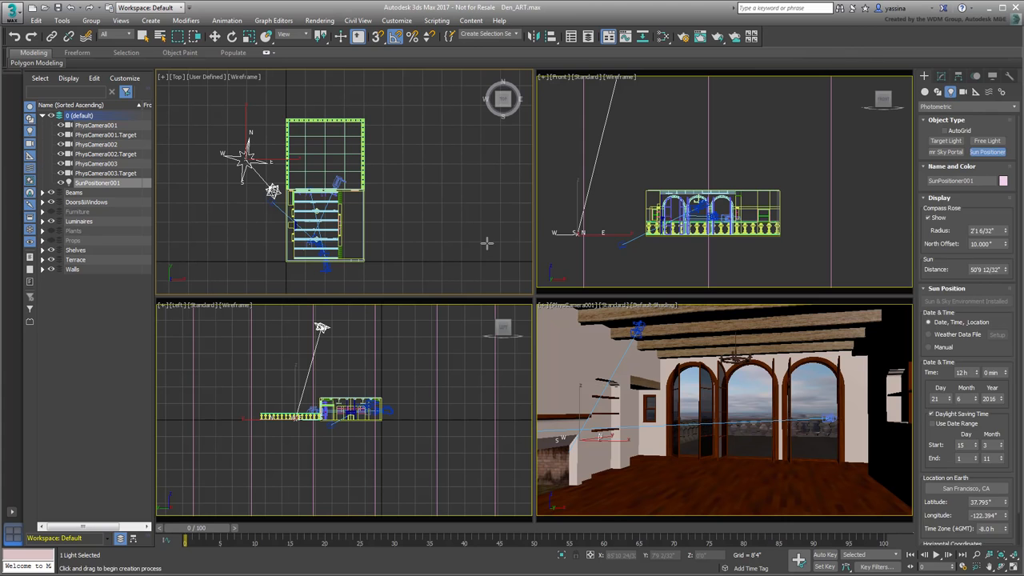
pyautogui.rightClick(486, 242)
# Step: Set the Sun Positioner's time of day to 16 h 30 min
pyautogui.click(940, 78)
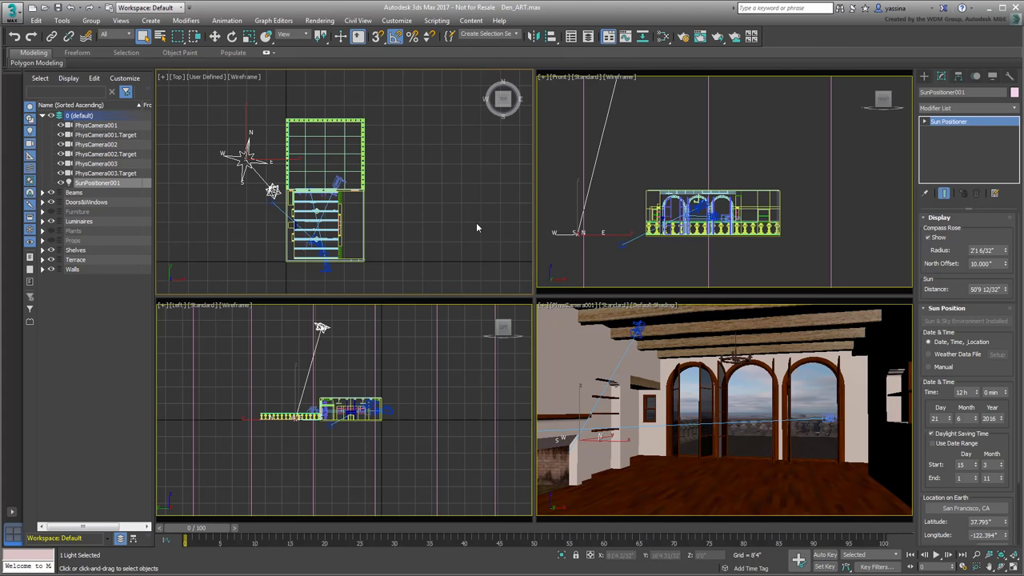
pyautogui.click(976, 391)
pyautogui.click(976, 390)
pyautogui.click(976, 390)
pyautogui.click(976, 391)
pyautogui.doubleClick(990, 392)
pyautogui.write('30')
pyautogui.press('Return')
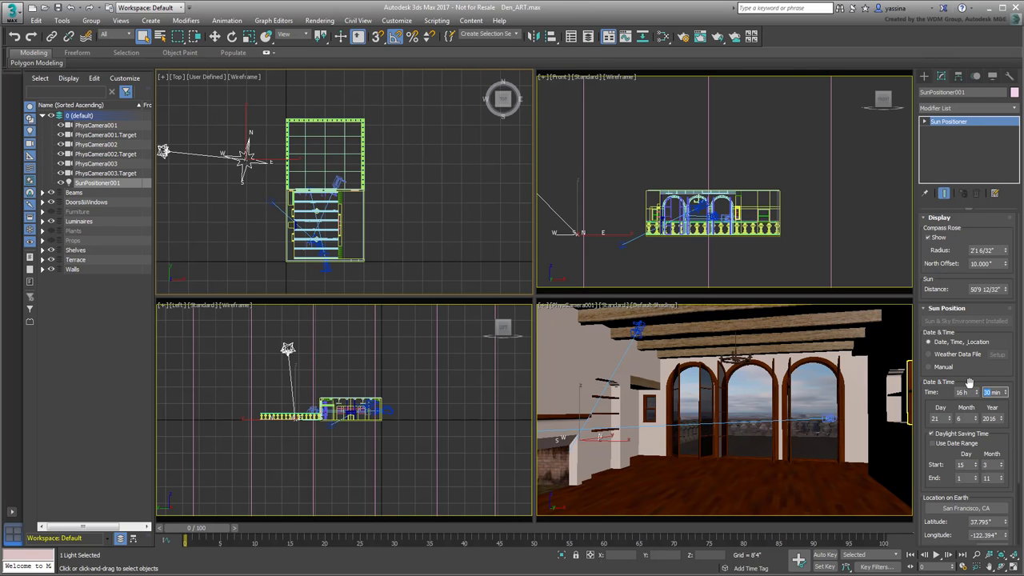
# Step: Rotate the Sun Positioner -105° about the Z axis in the Top view
pyautogui.click(988, 376)
pyautogui.click(231, 36)
pyautogui.moveTo(267, 126); pyautogui.dragTo(321, 147)
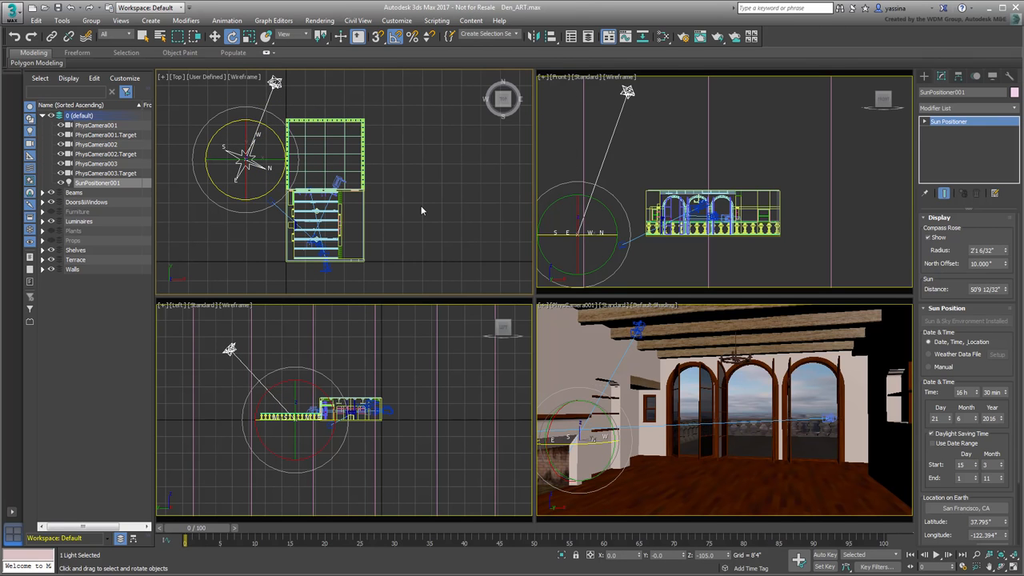
# Step: Try placing the sun manually by moving the Sun sub-object, and return the positioner to Date, Time, Location mode
pyautogui.click(924, 122)
pyautogui.click(941, 131)
pyautogui.rightClick(404, 153)
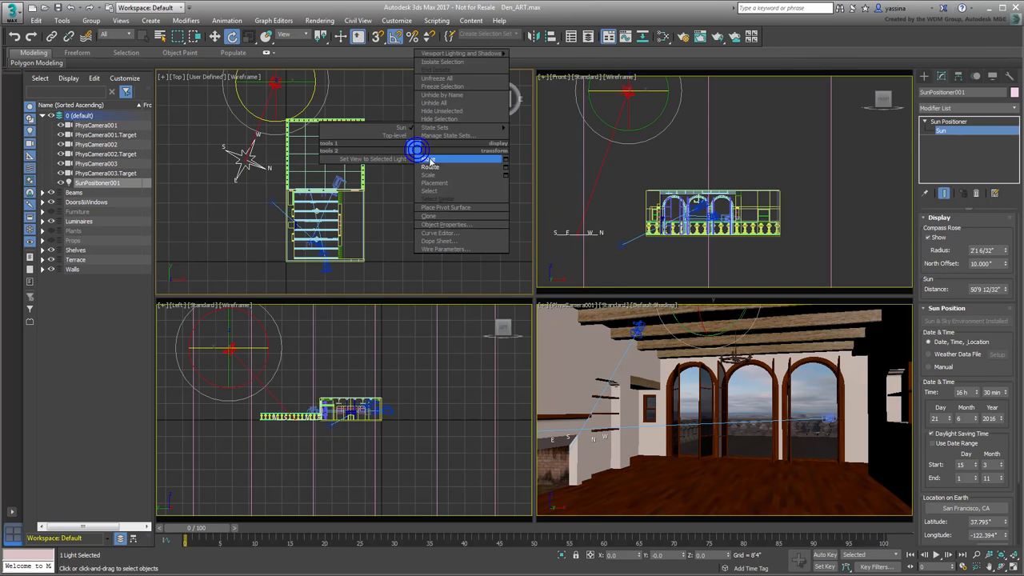
pyautogui.click(444, 160)
pyautogui.moveTo(287, 76); pyautogui.dragTo(268, 228)
pyautogui.moveTo(618, 93); pyautogui.dragTo(672, 171)
pyautogui.moveTo(302, 219); pyautogui.dragTo(245, 203)
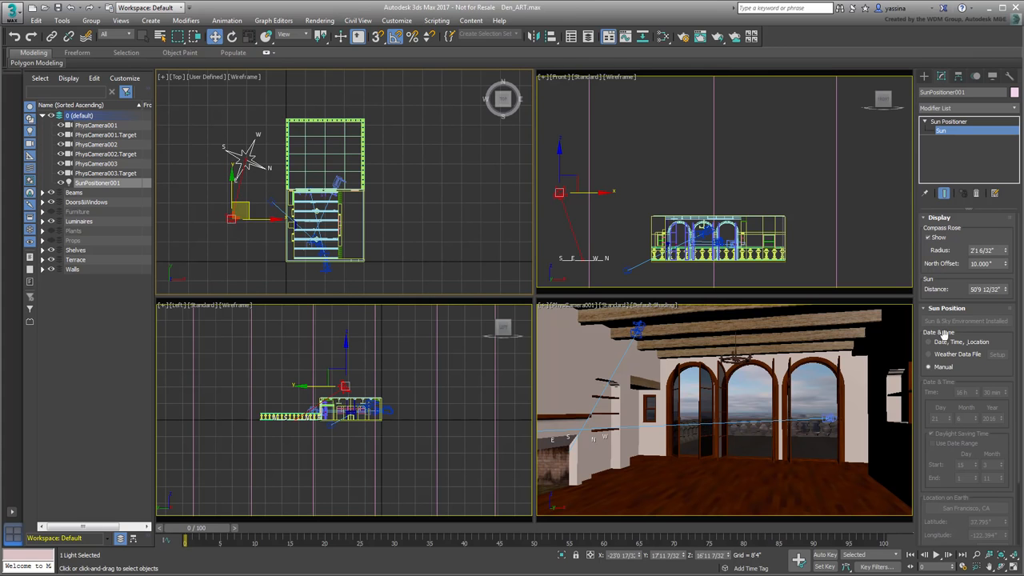
pyautogui.click(953, 121)
pyautogui.click(934, 341)
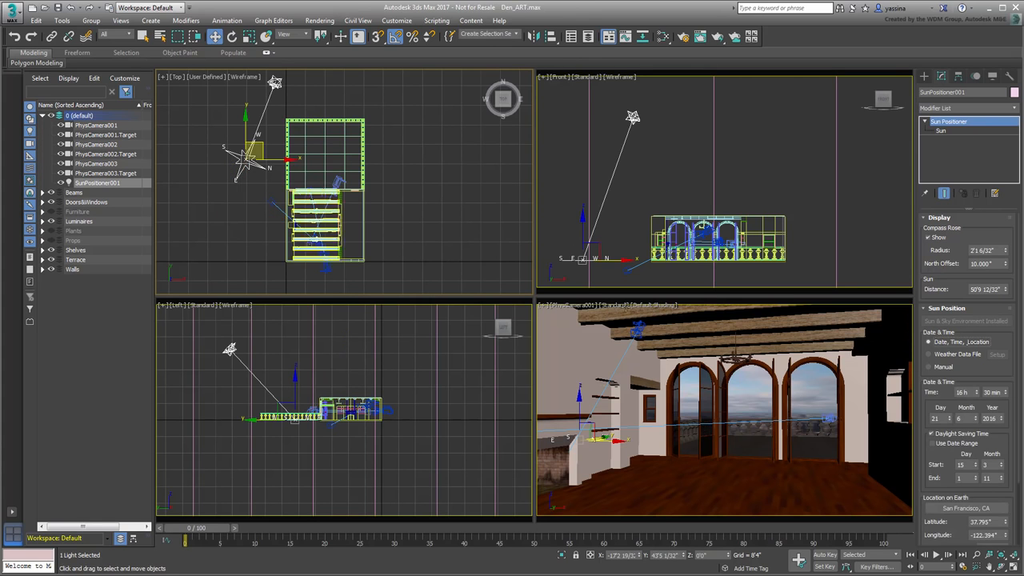
# Step: Set the environment's exposure control to none and clear the Physical Sun & Sky environment map
pyautogui.moveTo(405, 227); pyautogui.dragTo(400, 237, button='middle')
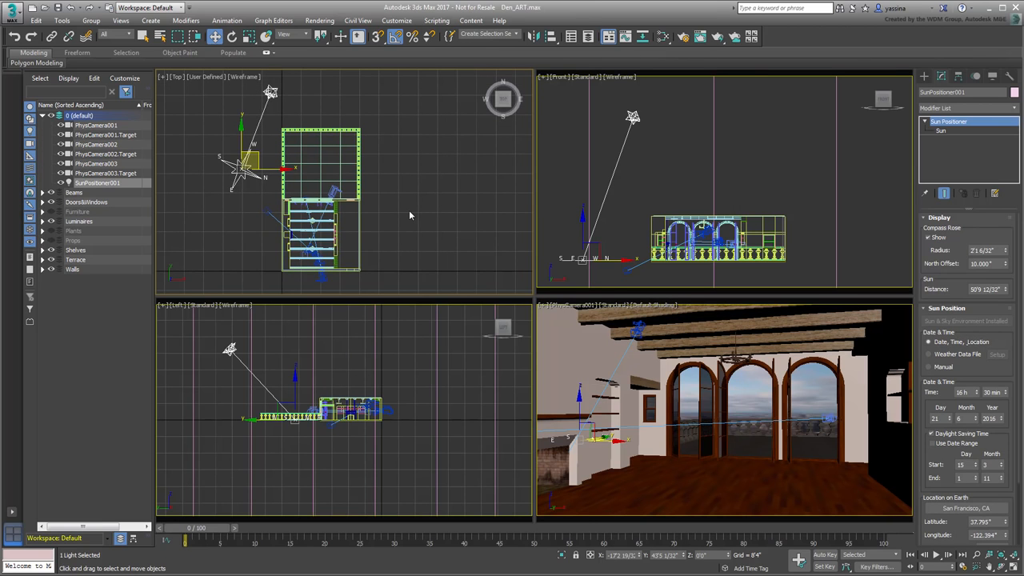
pyautogui.press('8')
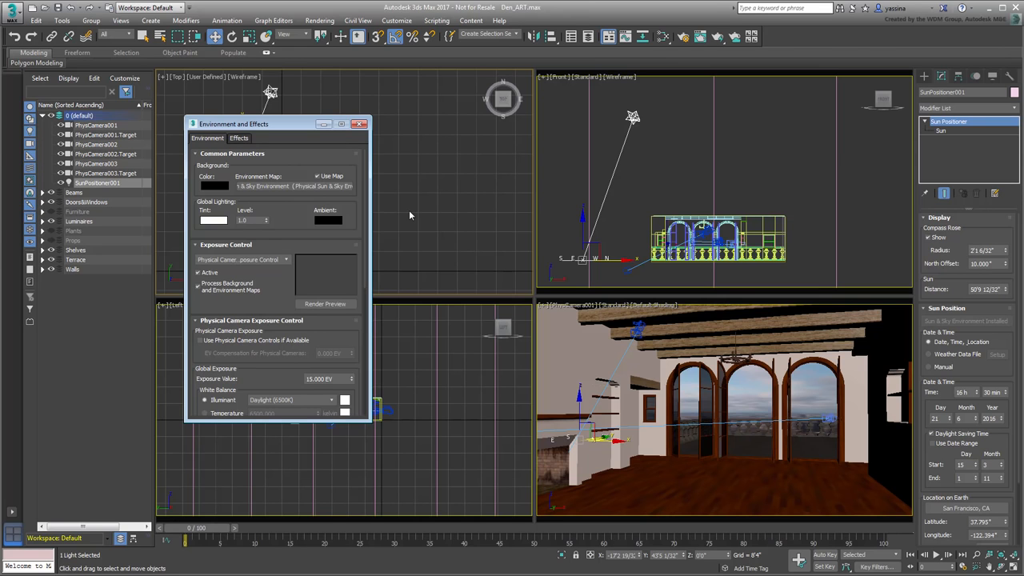
pyautogui.click(280, 260)
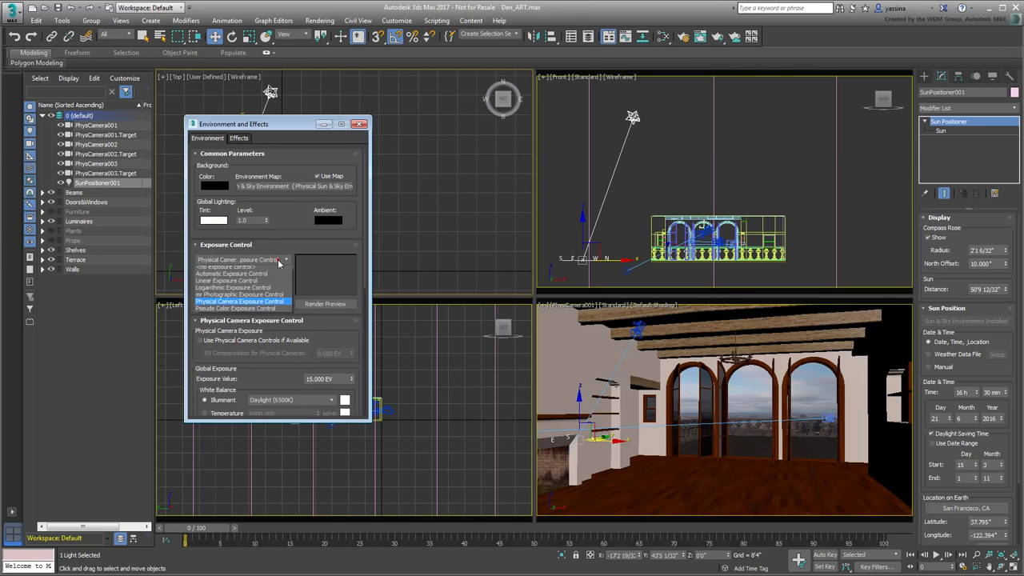
pyautogui.click(225, 270)
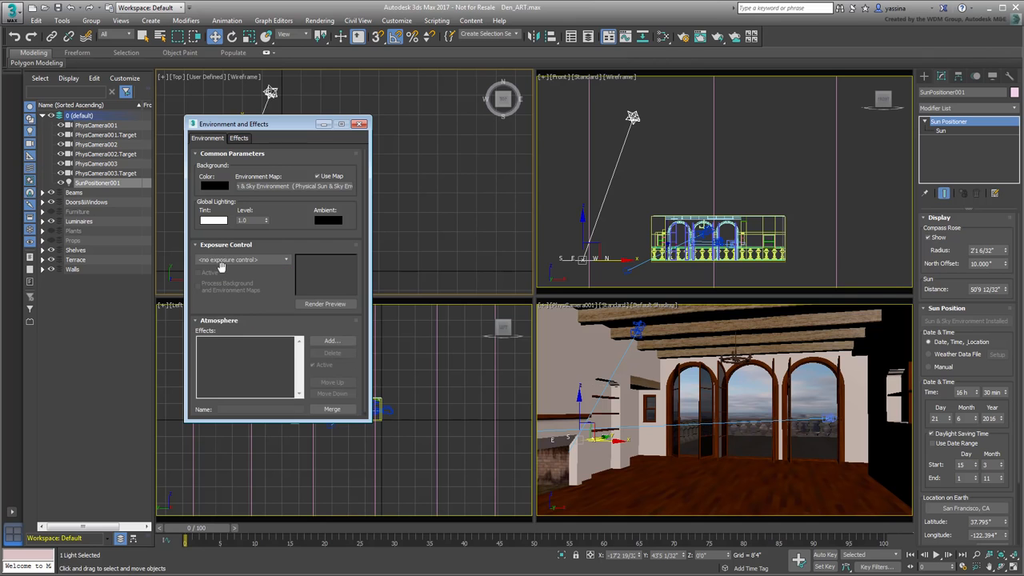
pyautogui.rightClick(287, 189)
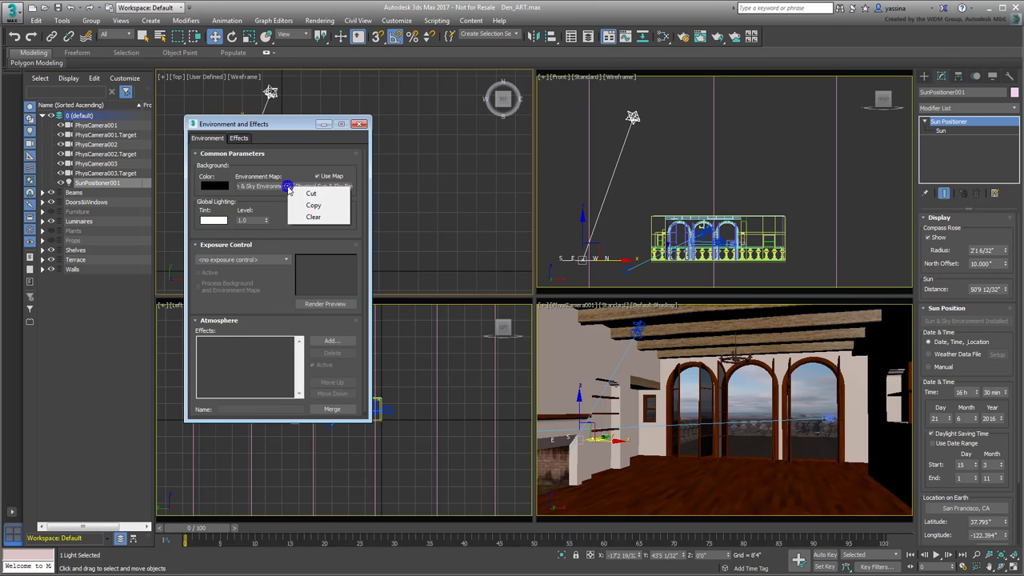
pyautogui.click(316, 221)
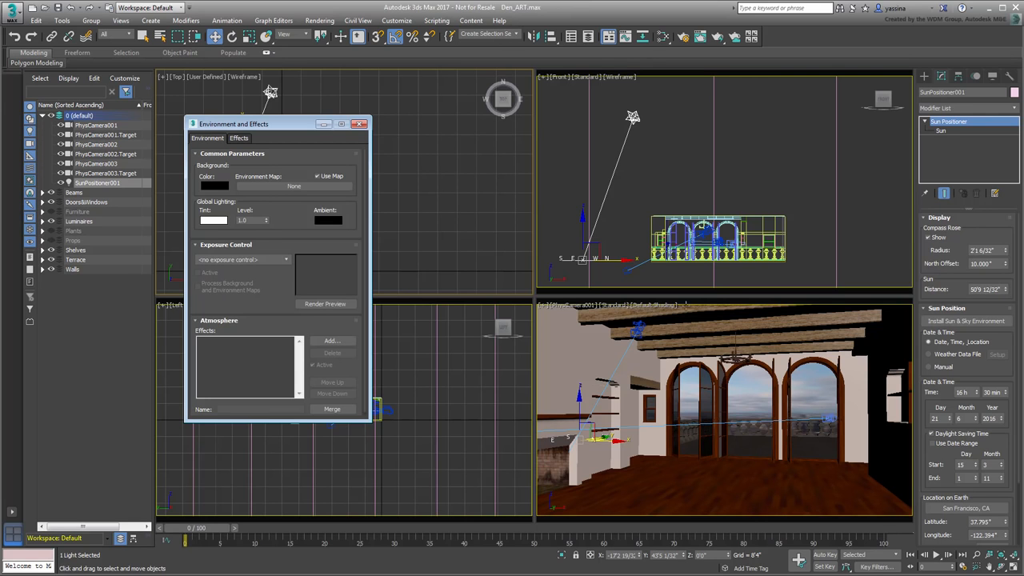
# Step: Install the Sun & Sky environment from the Sun Positioner and leave Use Physical Camera Controls if Available enabled
pyautogui.click(987, 325)
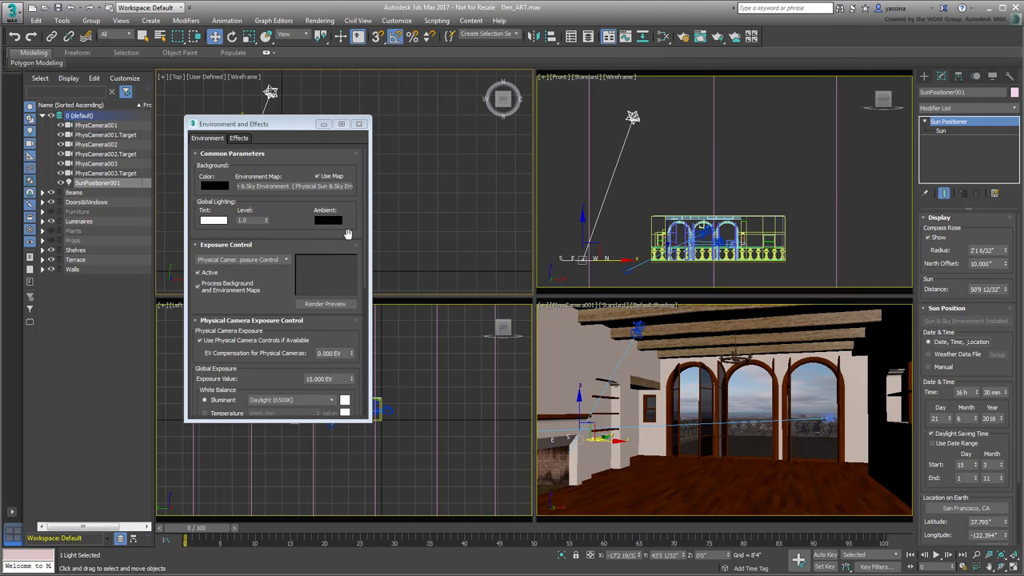
pyautogui.moveTo(347, 234); pyautogui.dragTo(345, 200)
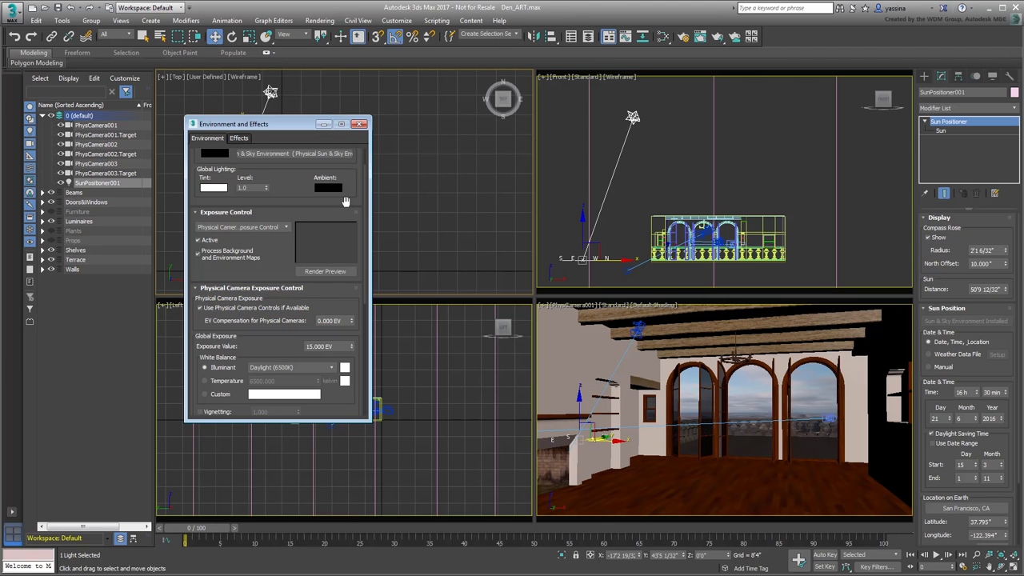
pyautogui.click(199, 308)
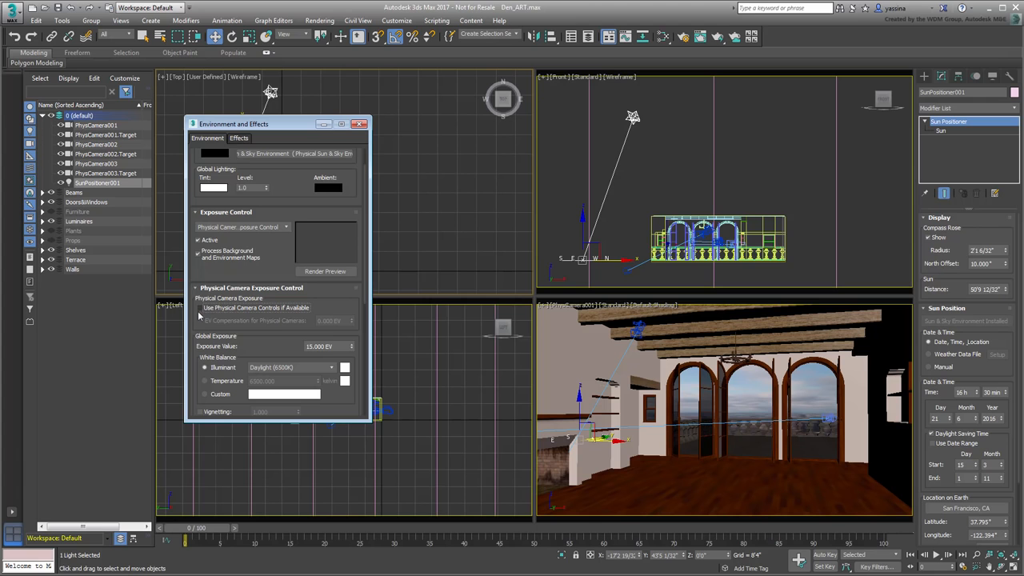
pyautogui.click(199, 308)
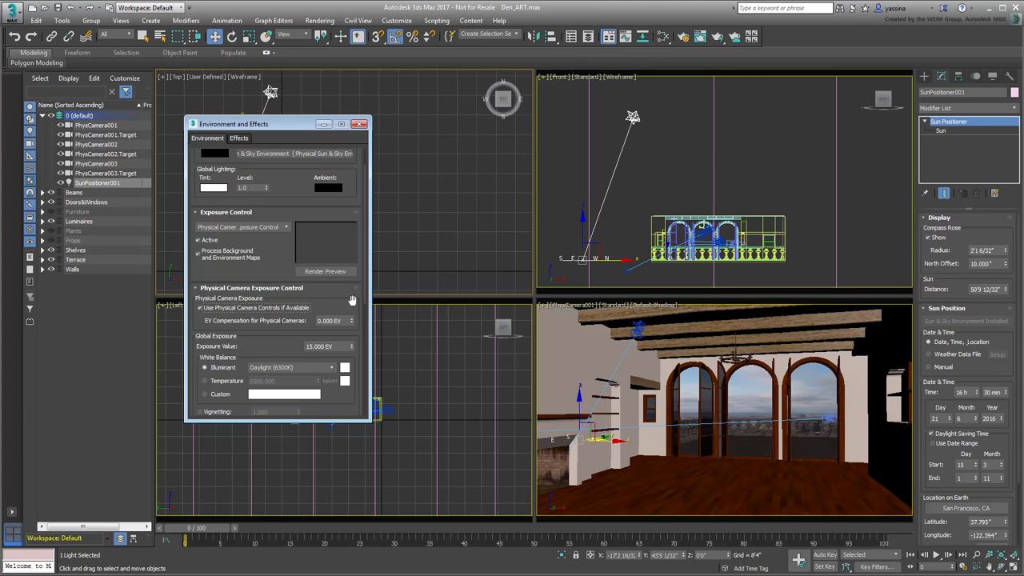
# Step: Select PhysCamera001, check its target exposure value and close the environment settings
pyautogui.moveTo(203, 128); pyautogui.dragTo(301, 144)
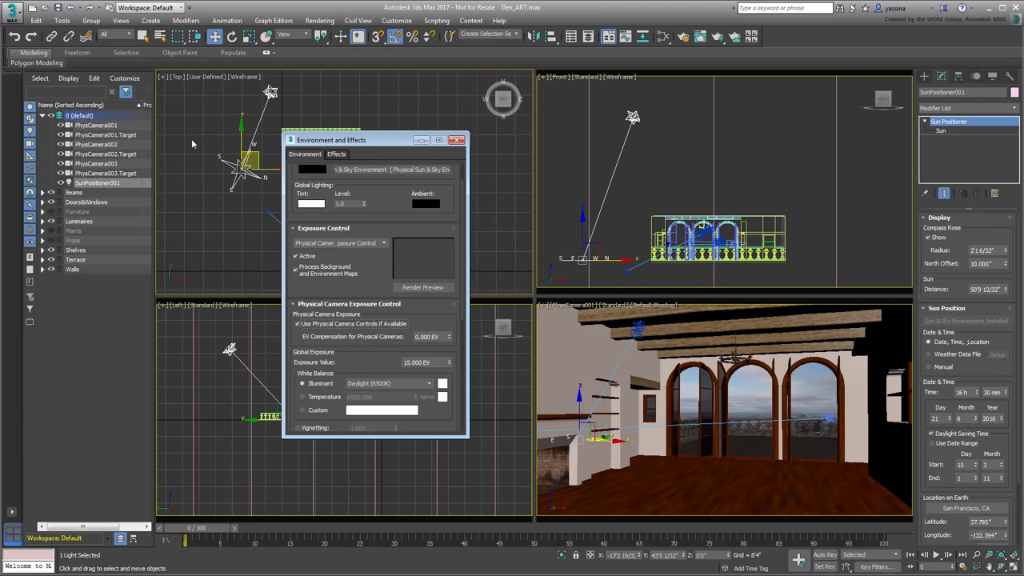
pyautogui.click(92, 126)
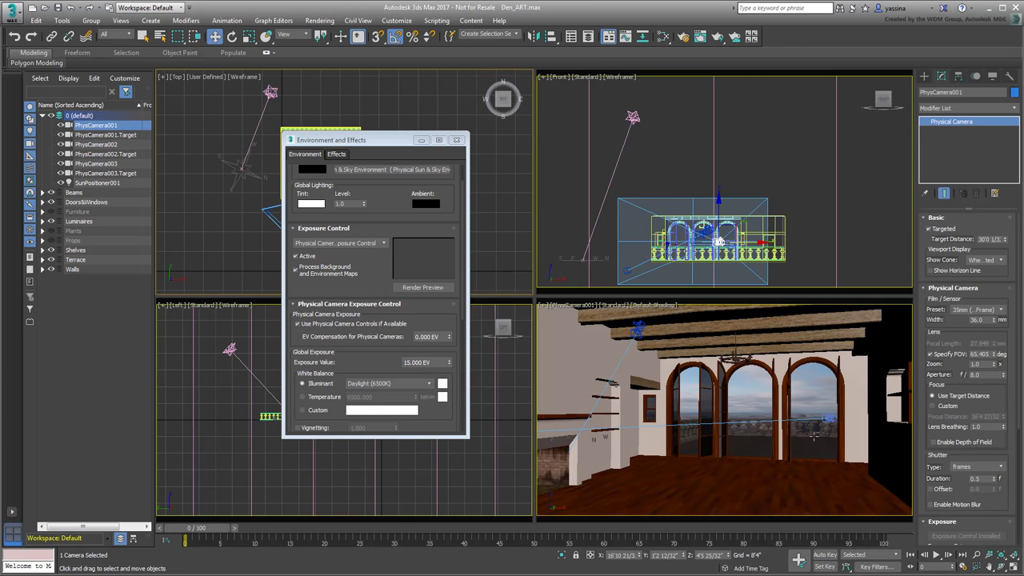
pyautogui.moveTo(1013, 511); pyautogui.dragTo(1003, 311)
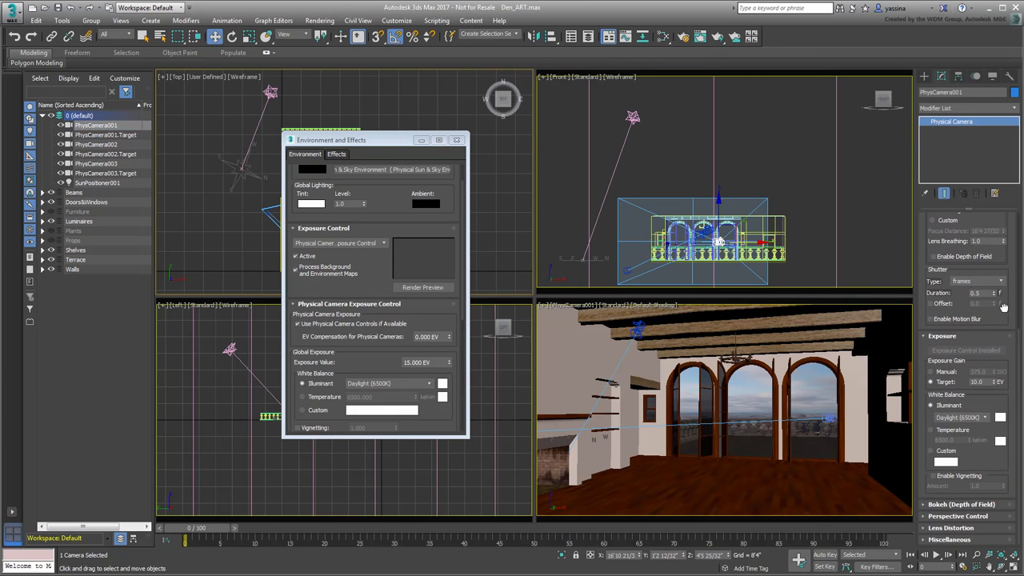
pyautogui.click(982, 382)
pyautogui.click(458, 142)
# Step: Make a test render of the PhysCamera001 view and stop it early
pyautogui.rightClick(631, 364)
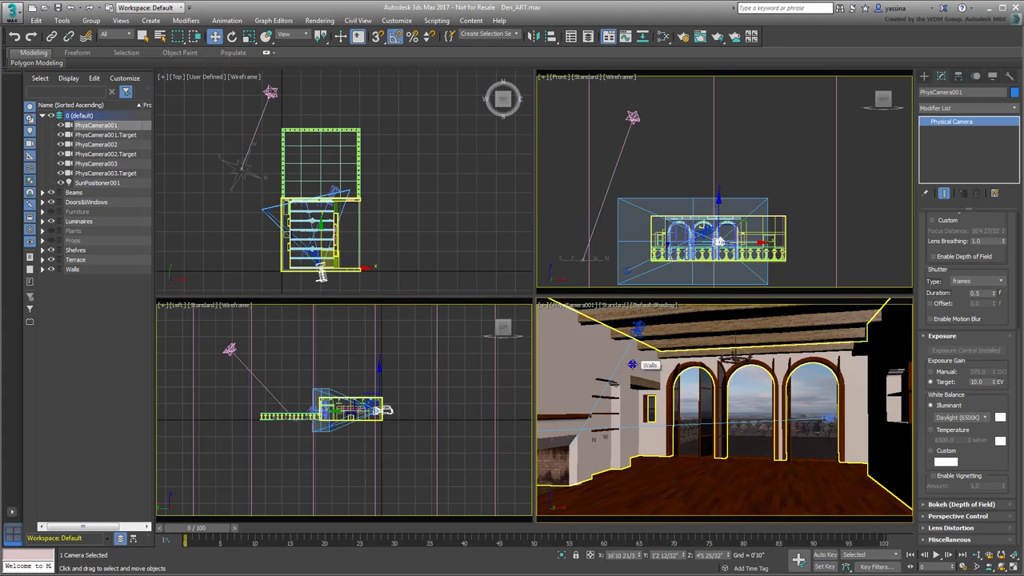
pyautogui.click(716, 37)
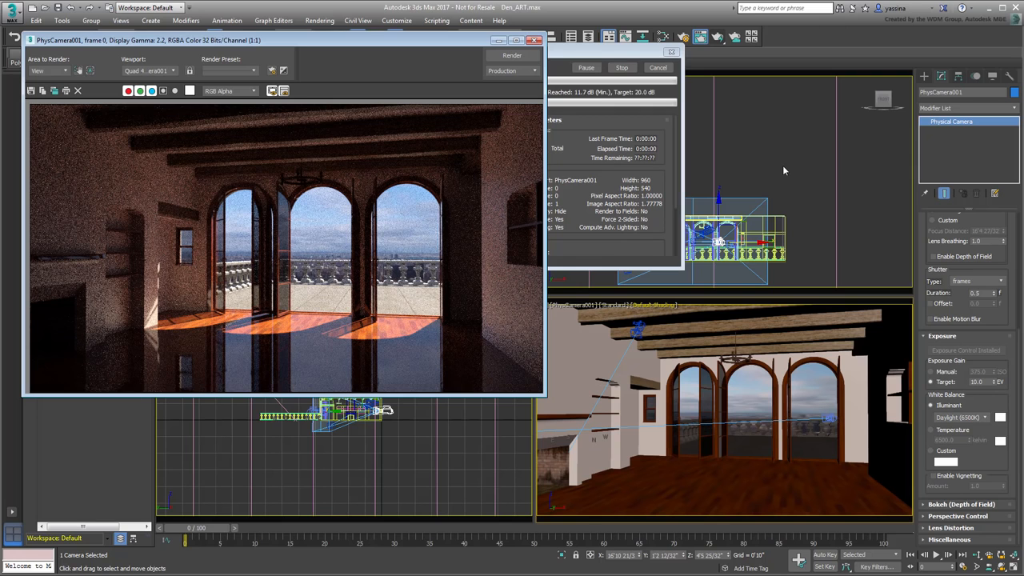
pyautogui.click(623, 69)
pyautogui.click(621, 68)
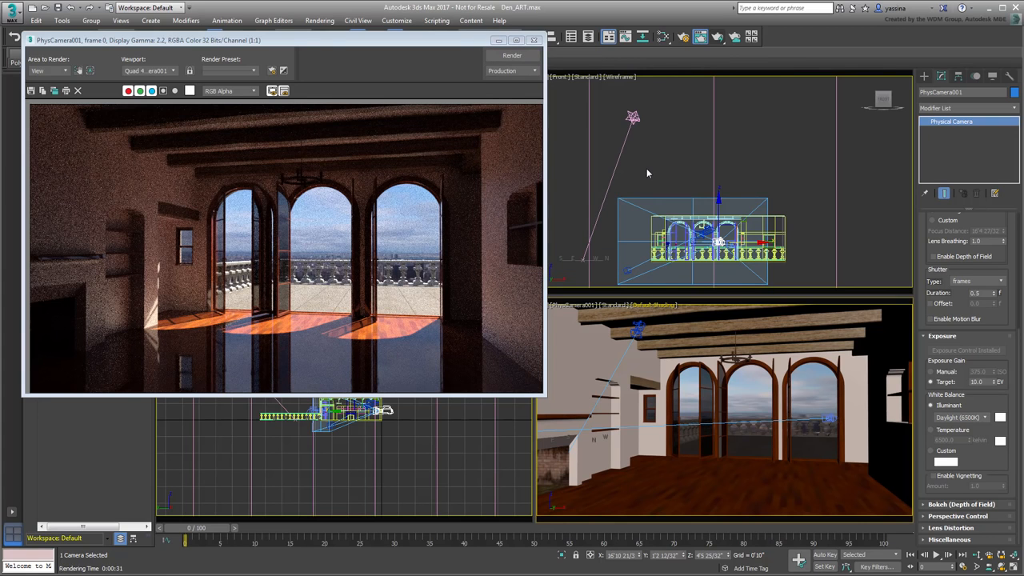
# Step: Try a target exposure of 6 EV on PhysCamera001 with a test render, and stop the render early
pyautogui.doubleClick(977, 381)
pyautogui.write('6')
pyautogui.press('Return')
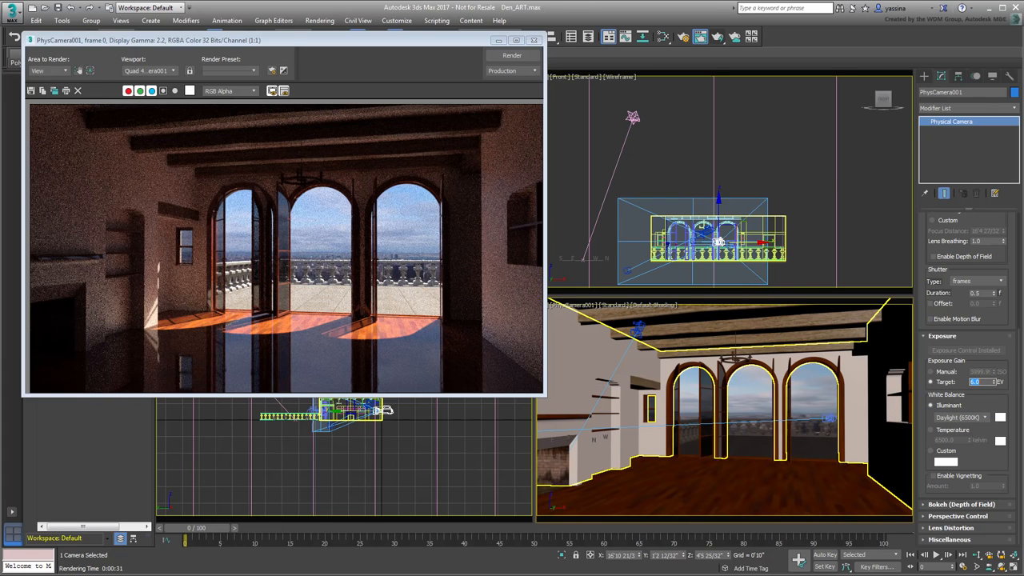
pyautogui.click(515, 58)
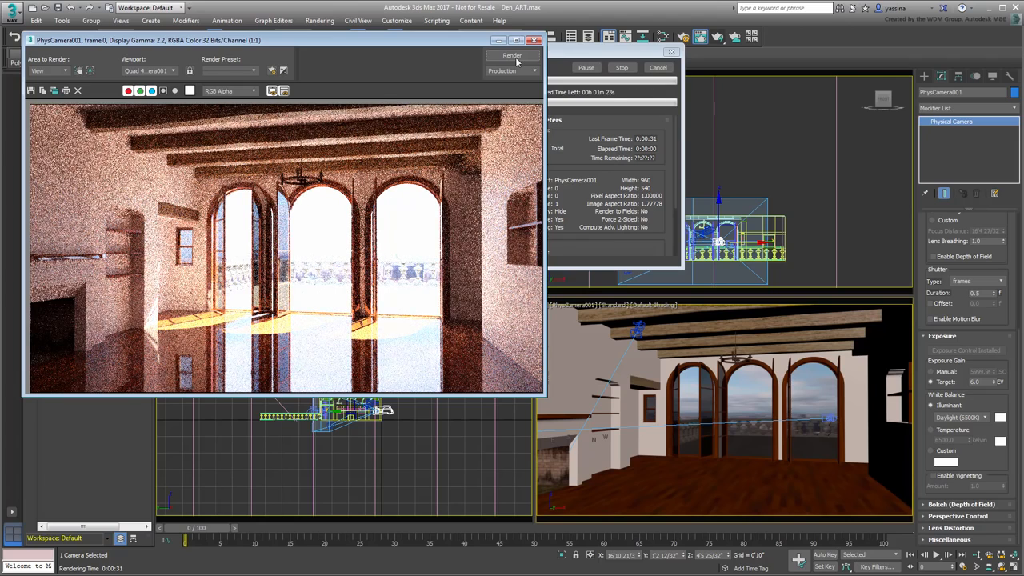
pyautogui.click(621, 69)
pyautogui.click(657, 69)
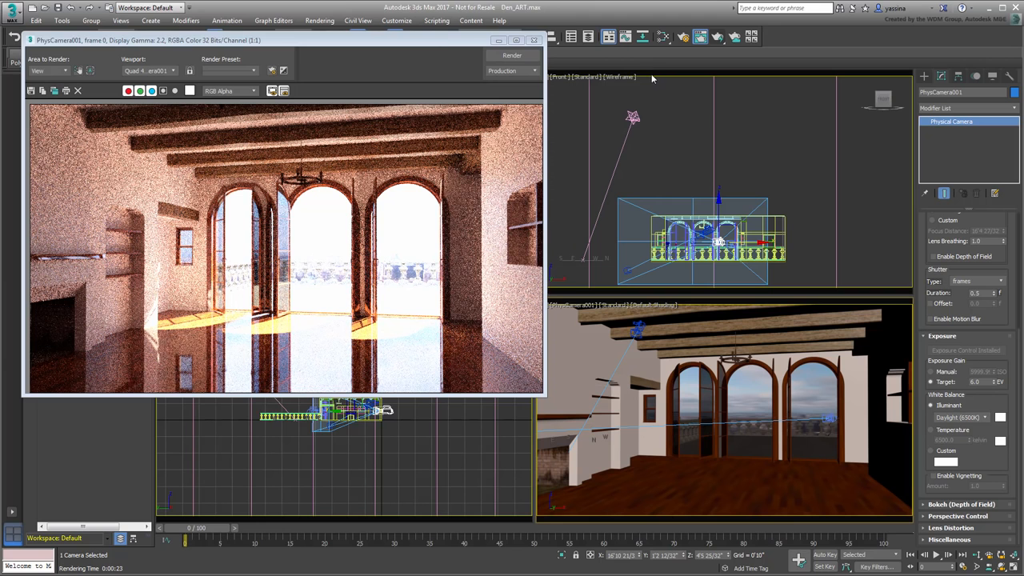
pyautogui.moveTo(445, 45); pyautogui.dragTo(449, 63)
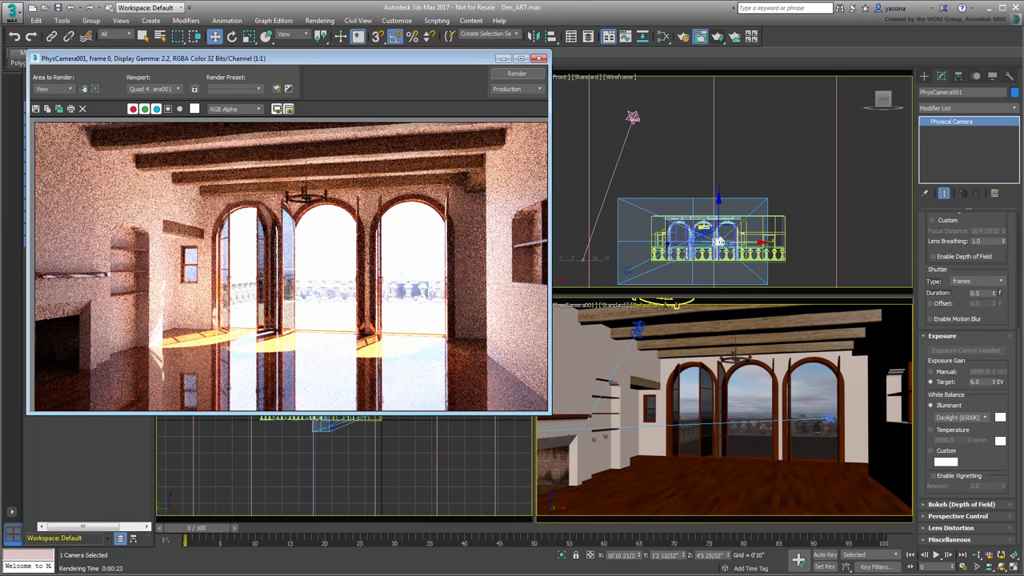
# Step: Set PhysCamera001's target exposure to 9.5 EV
pyautogui.click(977, 382)
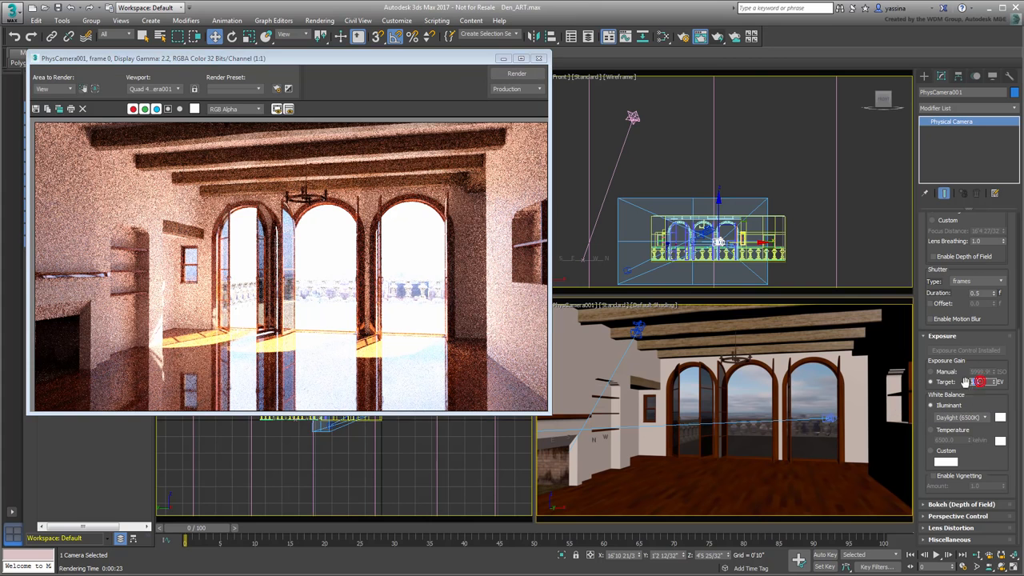
pyautogui.write('9.5')
pyautogui.press('Return')
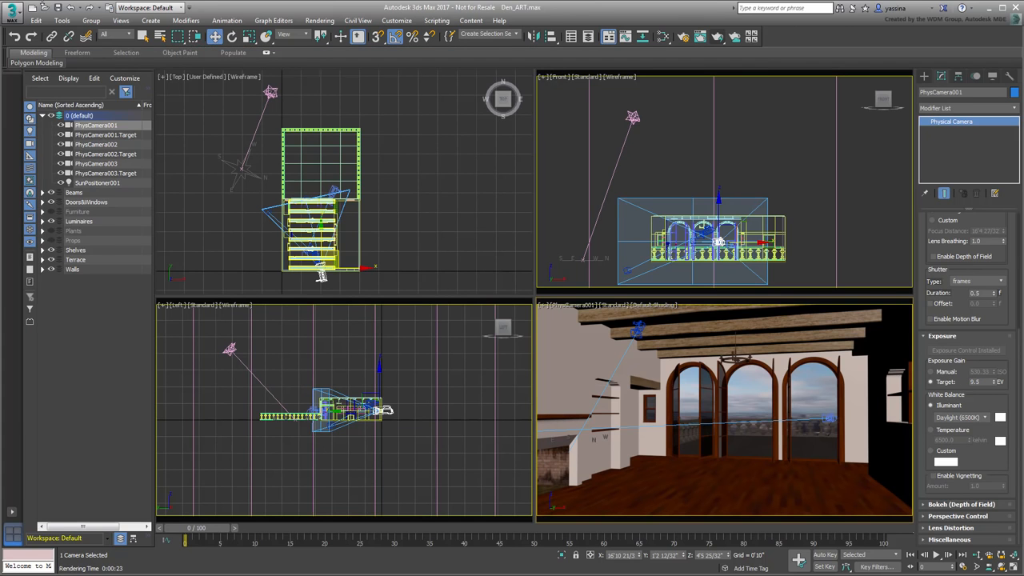
# Step: Merge PhotometricLight001 through PhotometricLight008 from Interior Lights.max into the scene
pyautogui.click(12, 13)
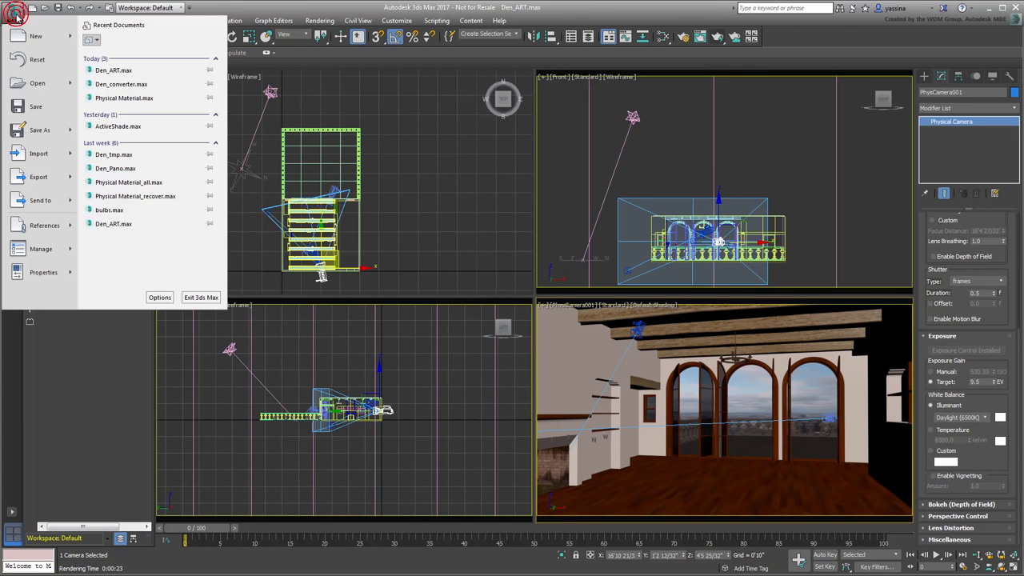
pyautogui.moveTo(70, 155)
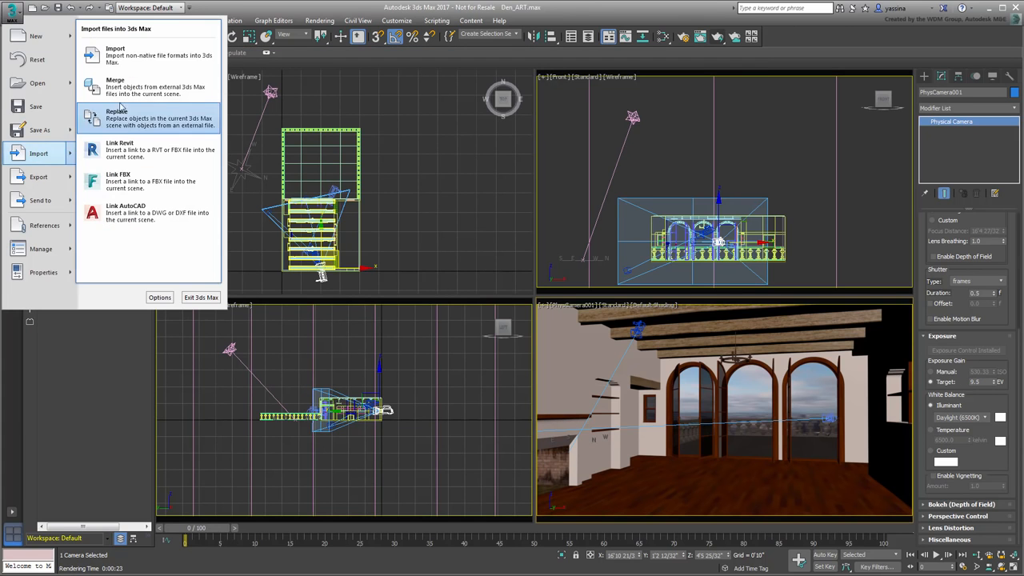
pyautogui.click(112, 79)
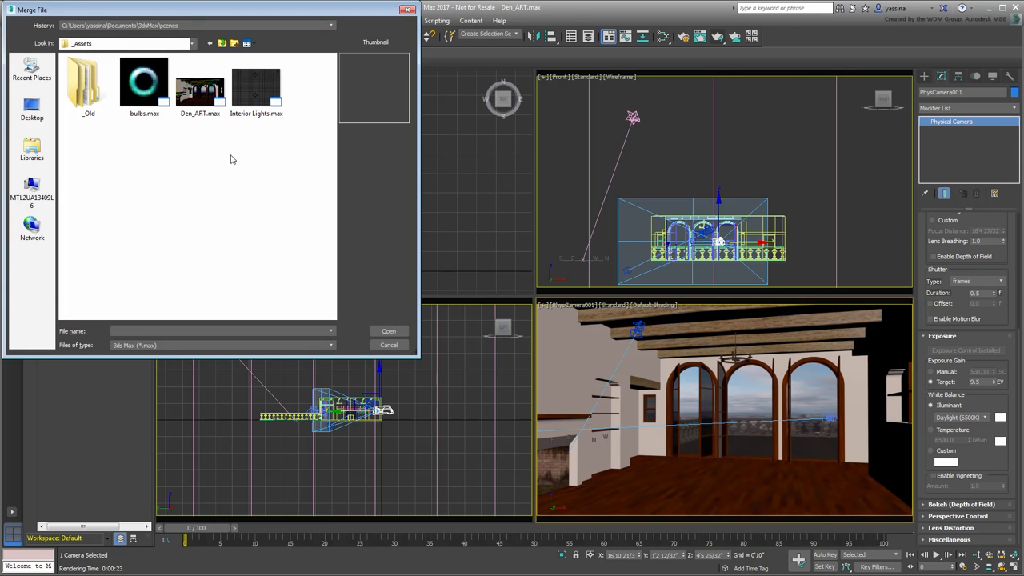
pyautogui.click(256, 95)
pyautogui.click(388, 330)
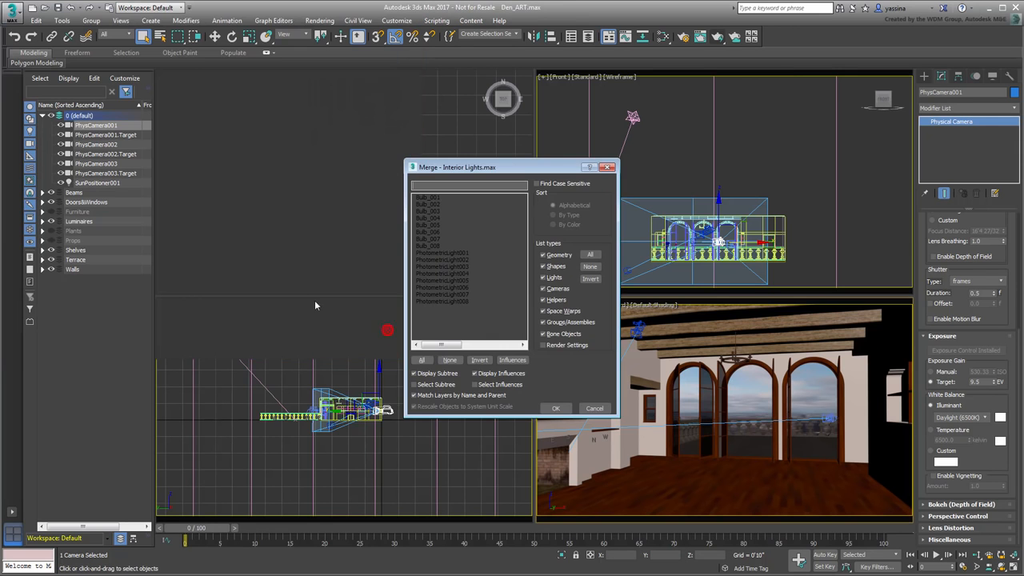
pyautogui.moveTo(428, 253); pyautogui.dragTo(438, 310)
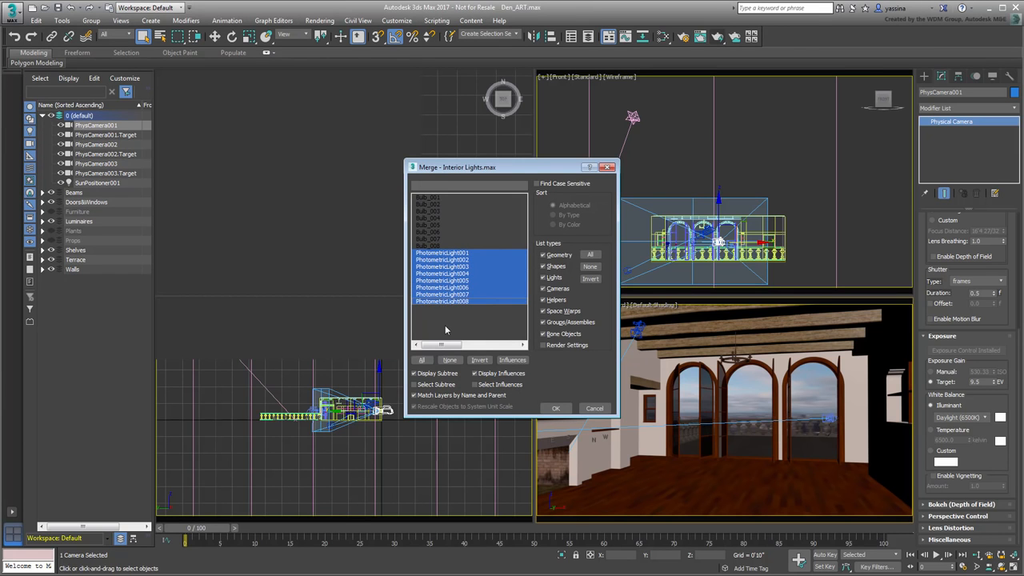
pyautogui.click(554, 410)
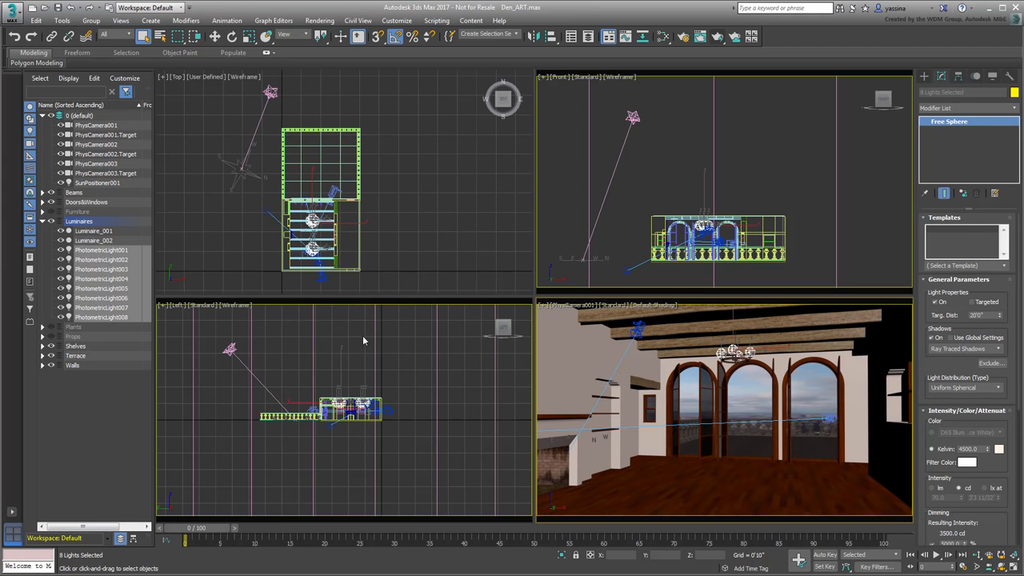
# Step: Render the PhysCamera001 view with the merged lights, close the rendered image and deselect the lights
pyautogui.rightClick(617, 378)
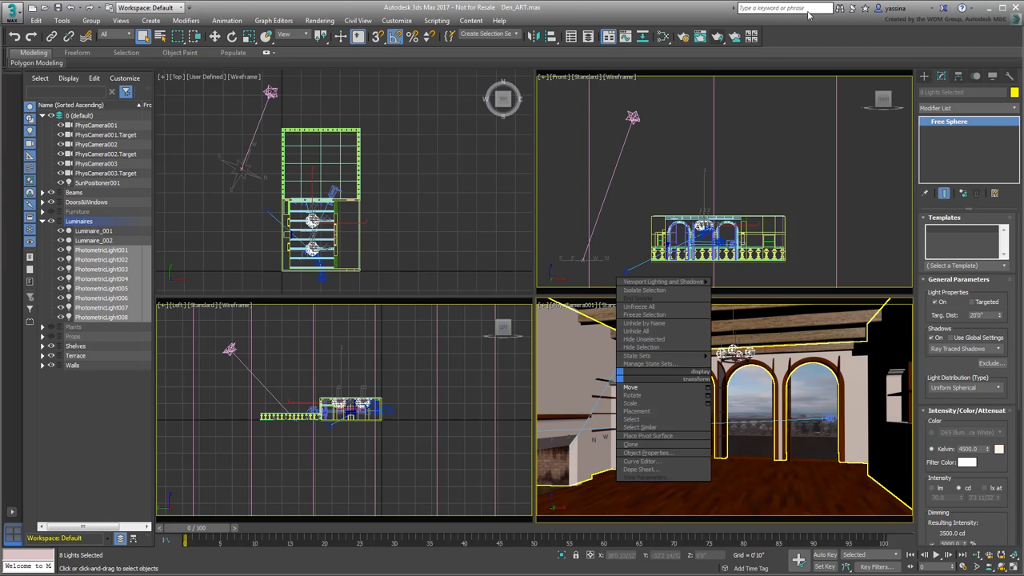
pyautogui.click(717, 38)
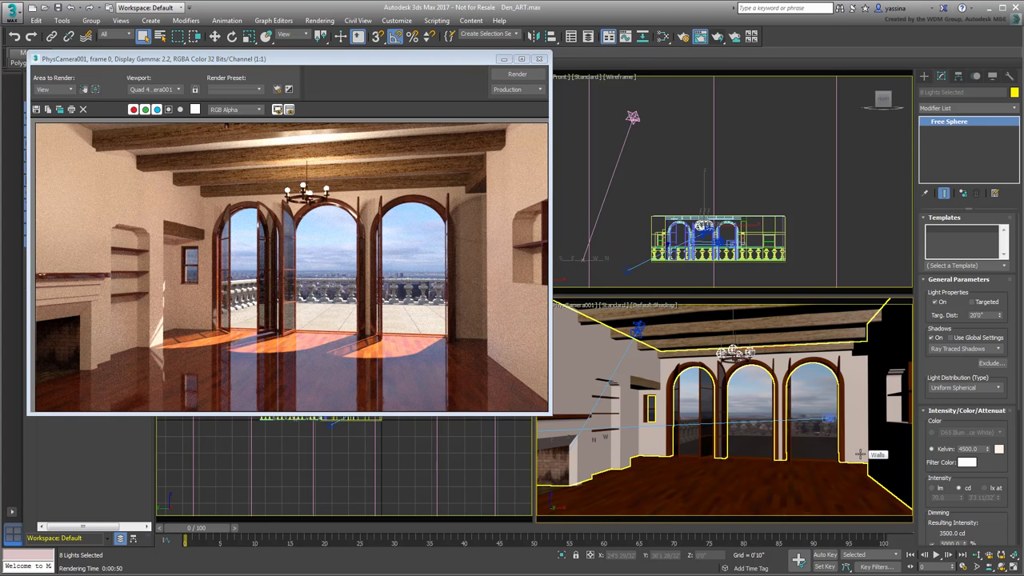
pyautogui.click(540, 59)
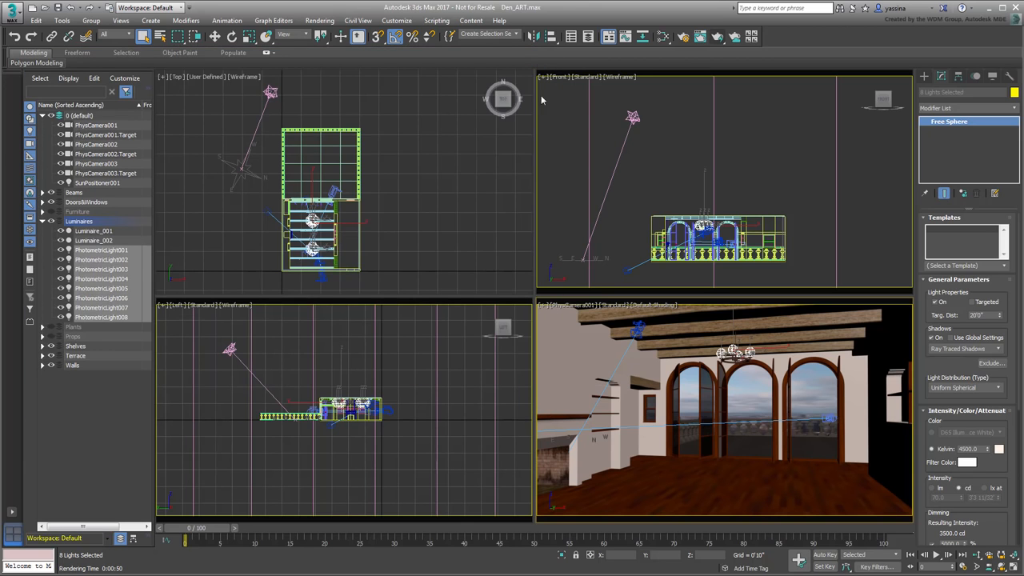
pyautogui.click(416, 229)
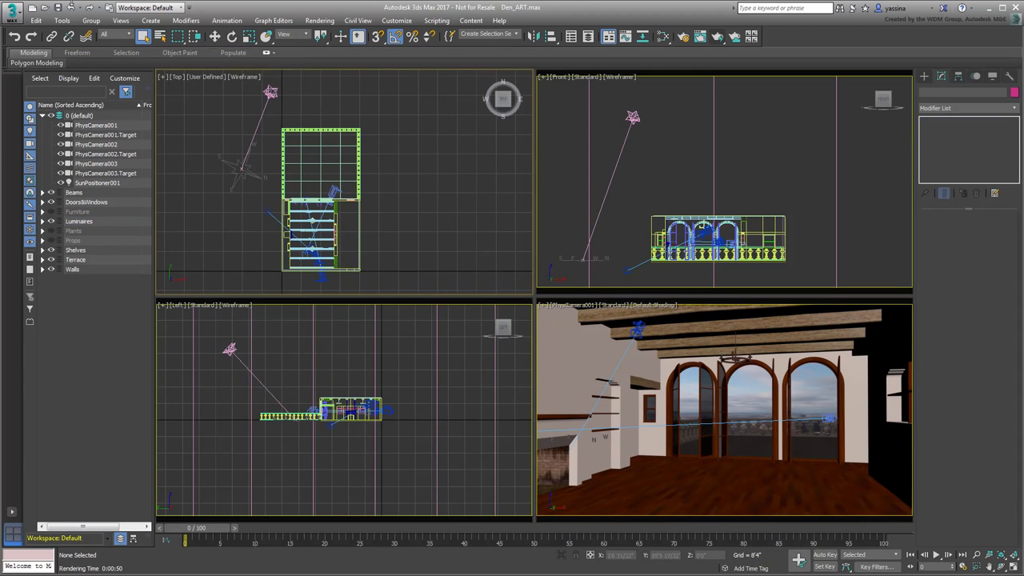
# Step: Merge Bulb_001 through Bulb_008 from Interior Lights.max into the scene
pyautogui.click(12, 13)
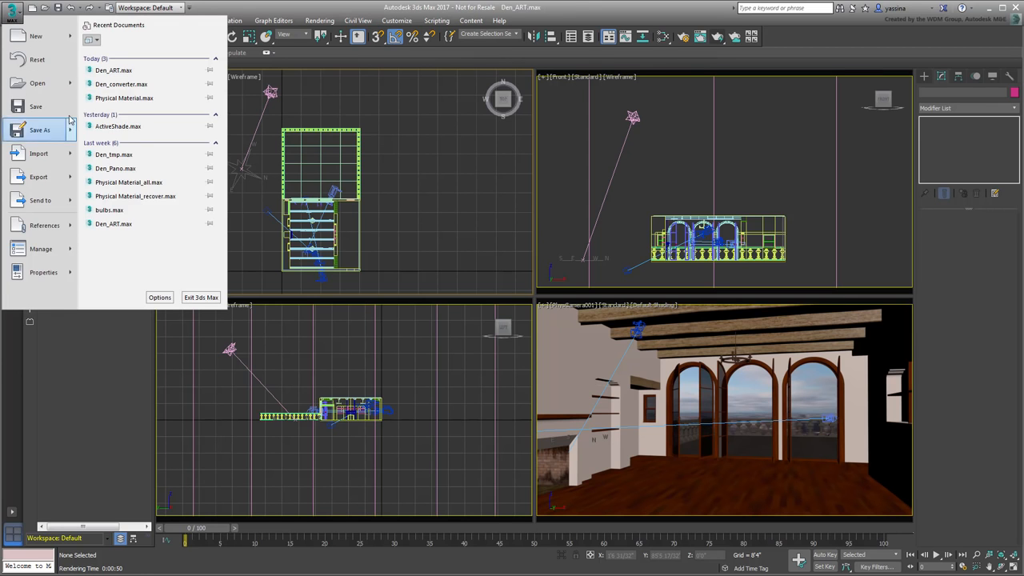
pyautogui.moveTo(71, 156)
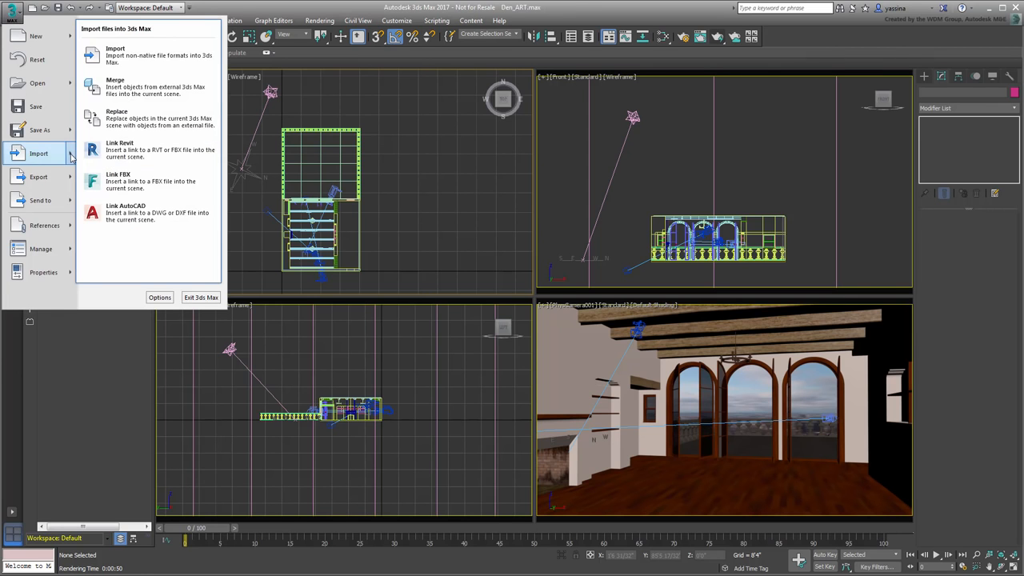
pyautogui.click(116, 86)
pyautogui.click(389, 332)
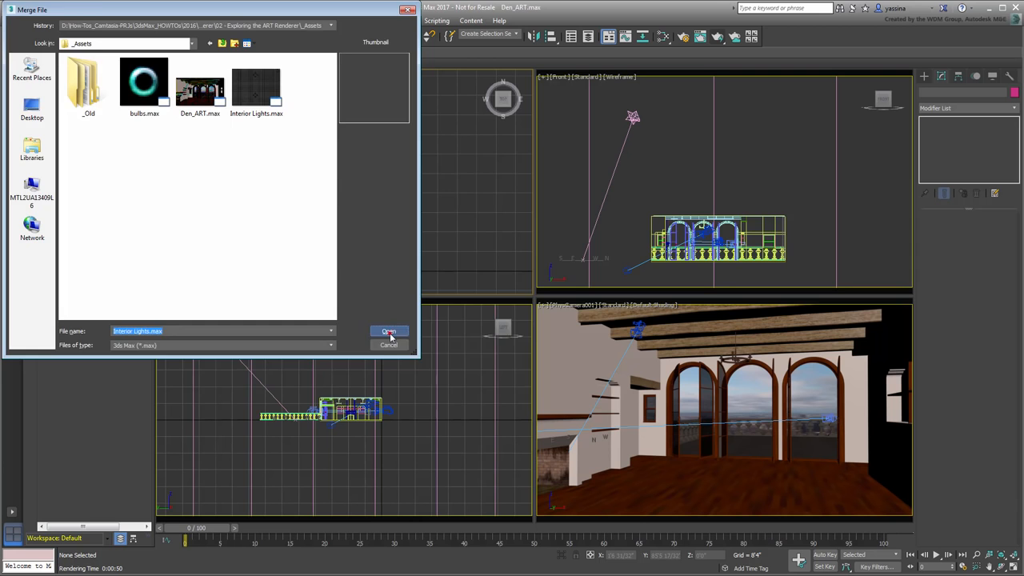
pyautogui.moveTo(436, 200); pyautogui.dragTo(441, 248)
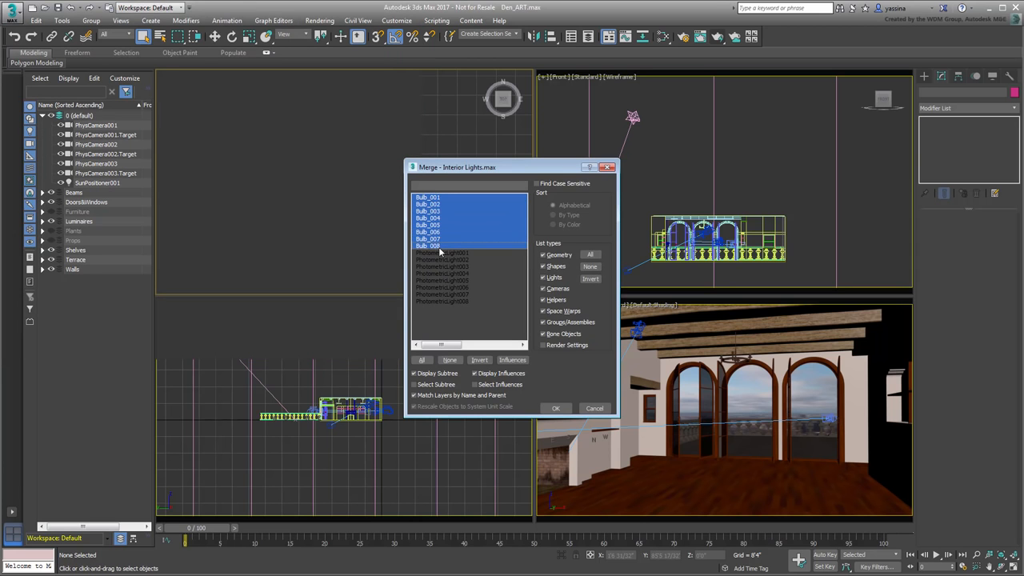
pyautogui.click(555, 408)
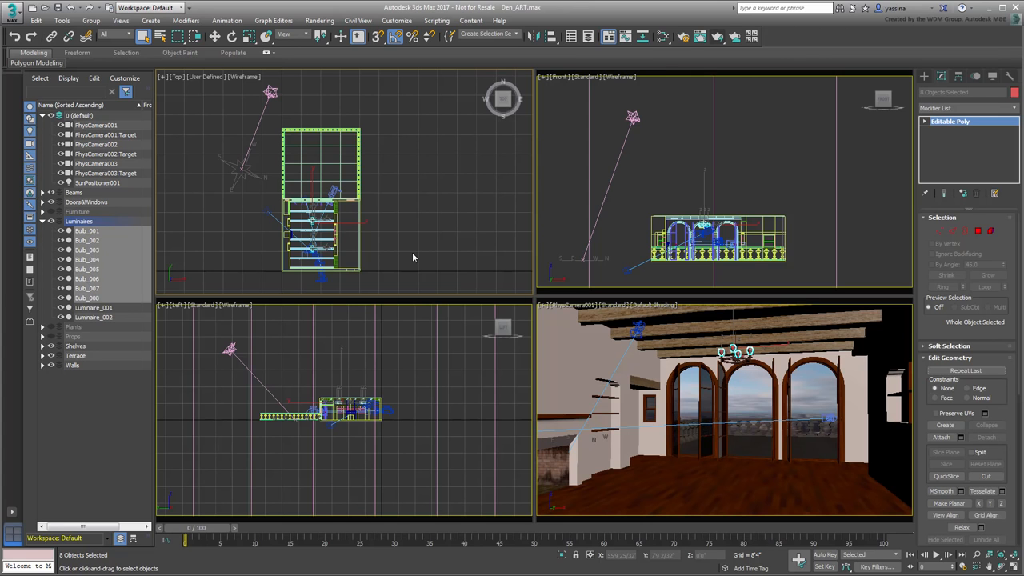
# Step: Create a new Physical Material in the Slate Material Editor and display its parameters
pyautogui.click(663, 37)
pyautogui.moveTo(285, 241); pyautogui.dragTo(295, 144)
pyautogui.moveTo(195, 164); pyautogui.dragTo(368, 217)
pyautogui.scroll(-2, 368, 201)
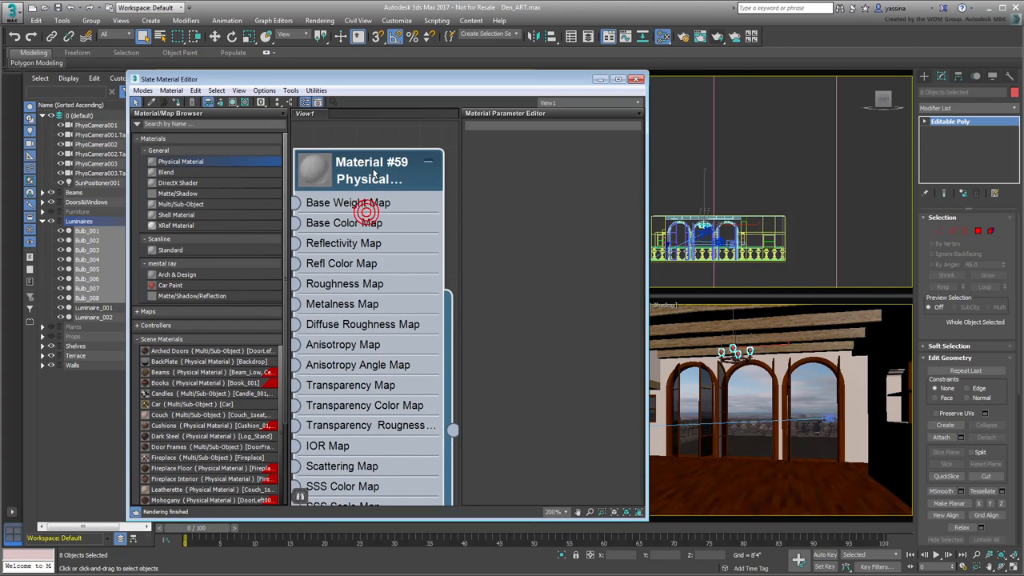
pyautogui.scroll(-3, 368, 203)
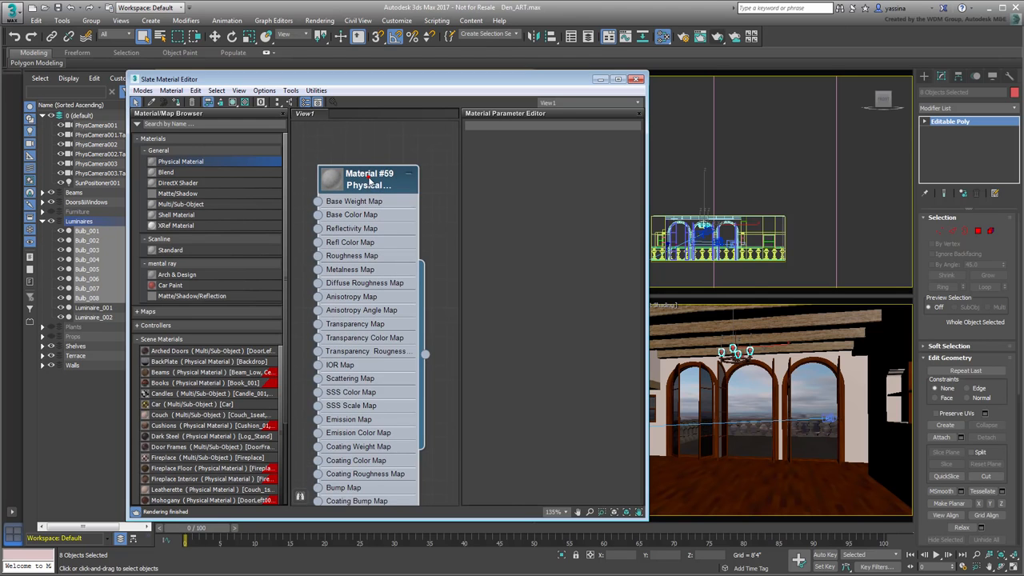
pyautogui.doubleClick(369, 183)
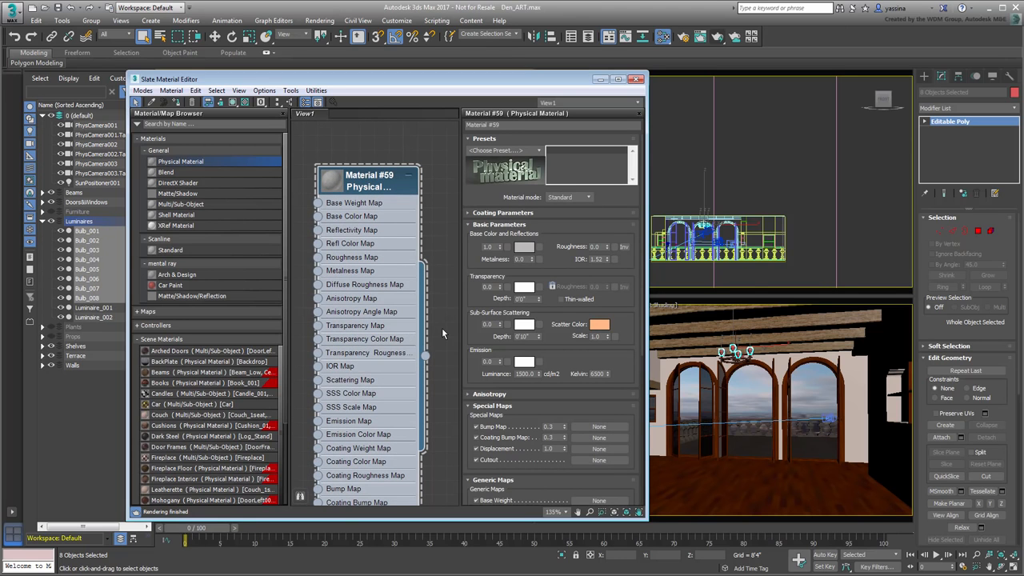
# Step: Set the new material's emission weight to 1.0 and its luminance to 150000 cd/m2
pyautogui.moveTo(501, 362); pyautogui.dragTo(503, 260)
pyautogui.doubleClick(521, 373)
pyautogui.write('150000')
pyautogui.press('Return')
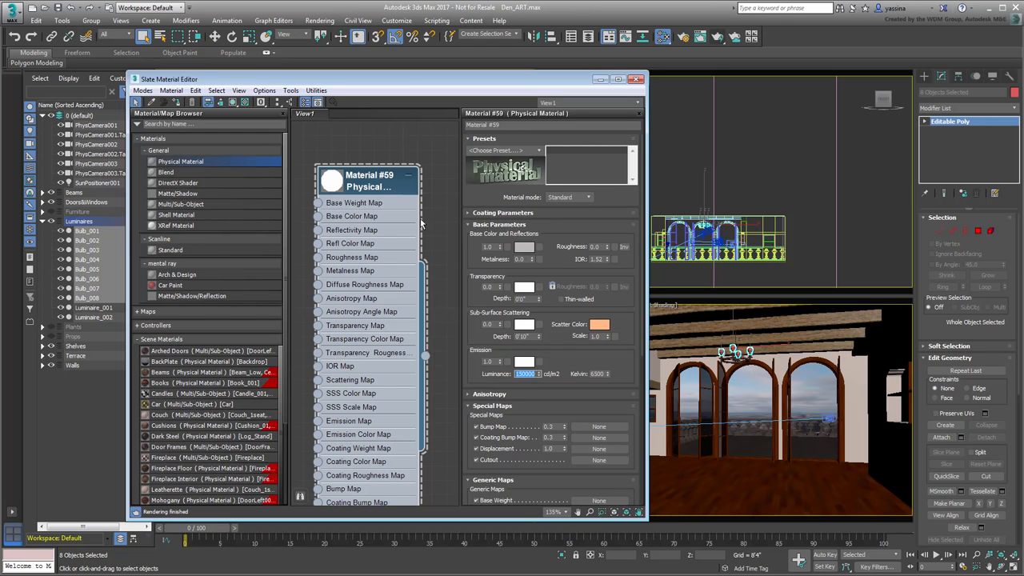
# Step: Assign the emissive material to the selected bulbs and test-render the PhysCamera001 view, stopping the render early
pyautogui.rightClick(361, 186)
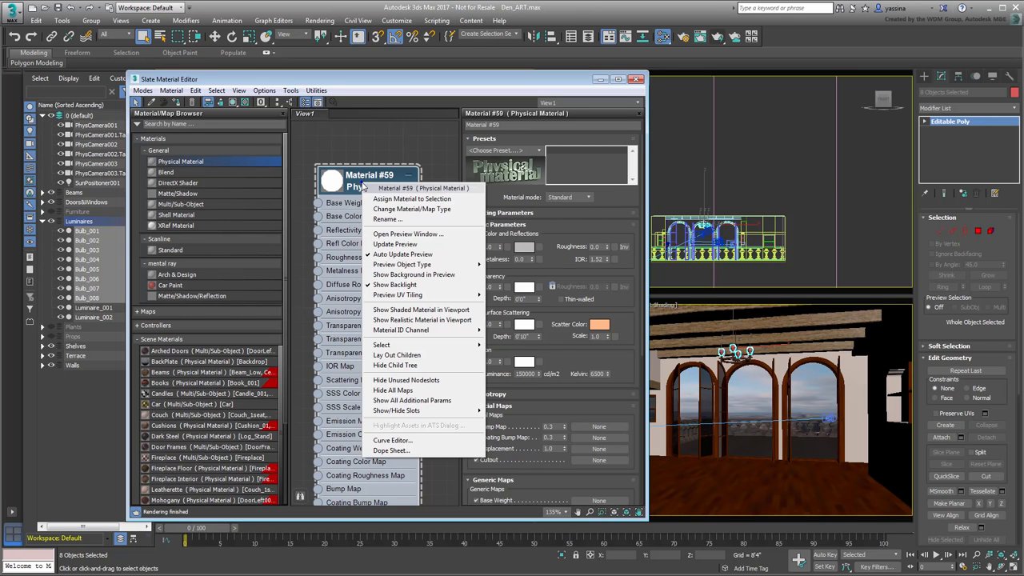
pyautogui.click(398, 200)
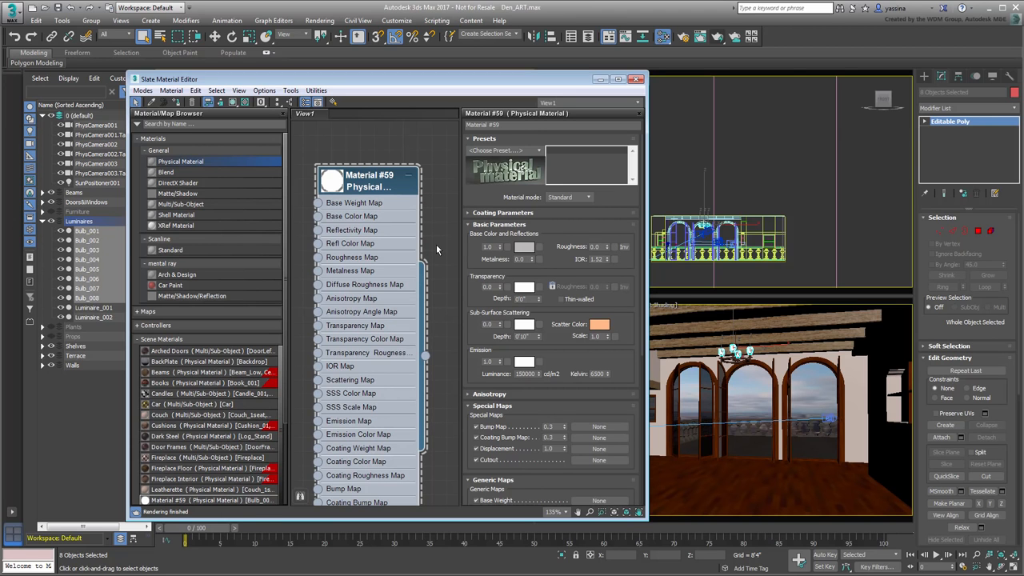
pyautogui.click(715, 37)
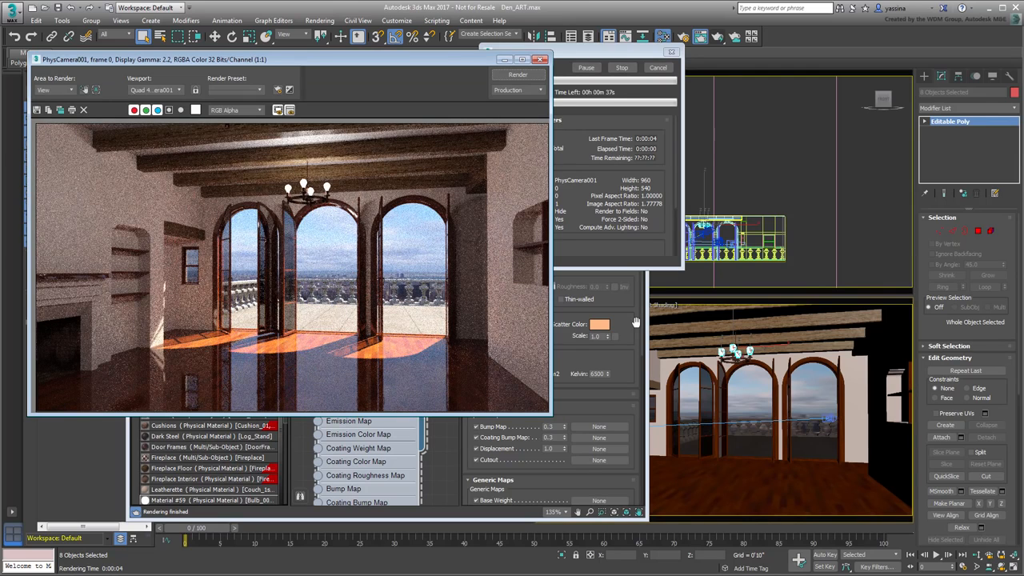
pyautogui.click(622, 68)
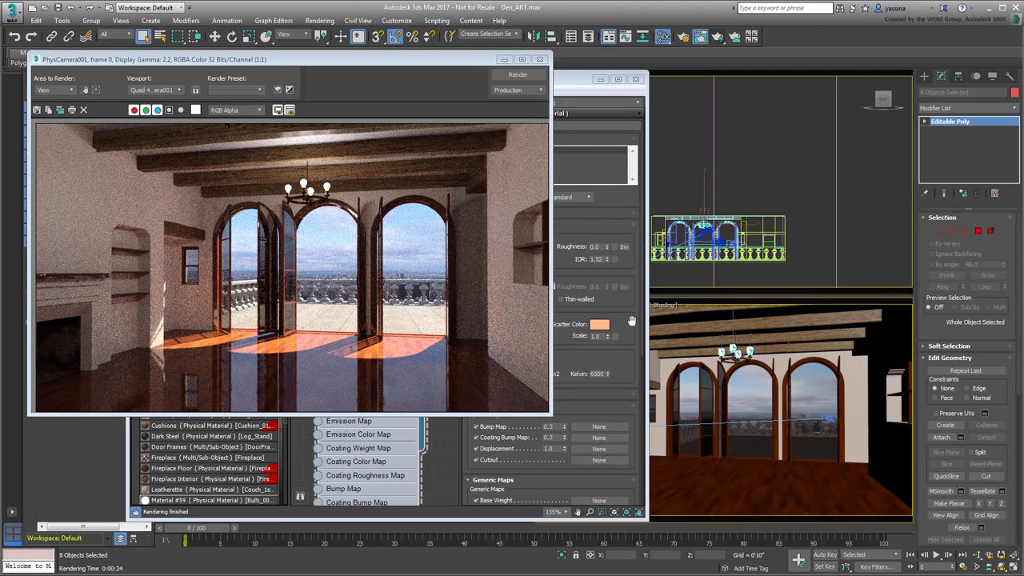
# Step: Set the bulb material's emission luminance to 250000 cd/m2 and its colour temperature to 4500 Kelvin
pyautogui.click(631, 319)
pyautogui.doubleClick(518, 373)
pyautogui.write('250000')
pyautogui.press('Return')
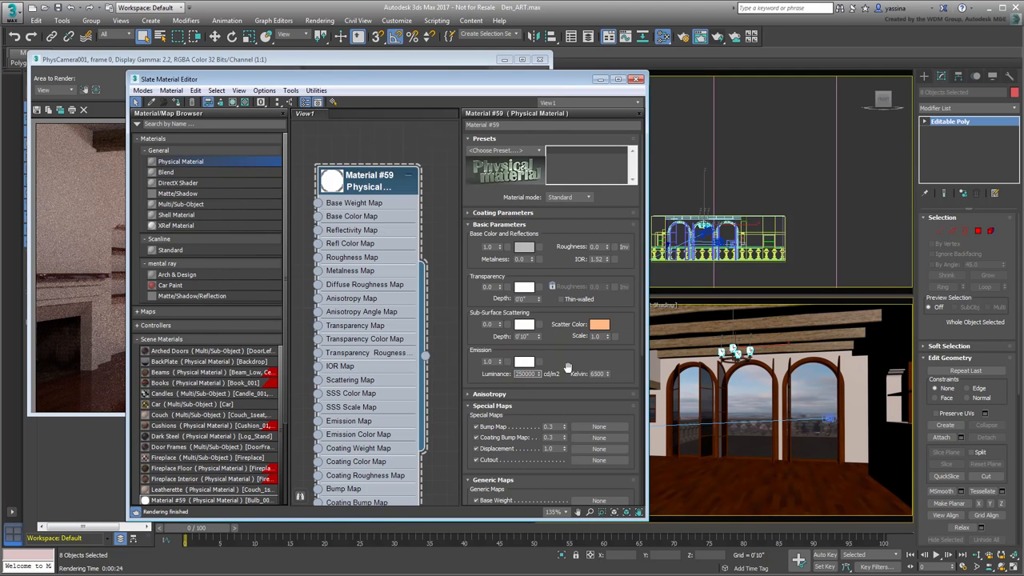
pyautogui.moveTo(603, 373); pyautogui.dragTo(547, 373)
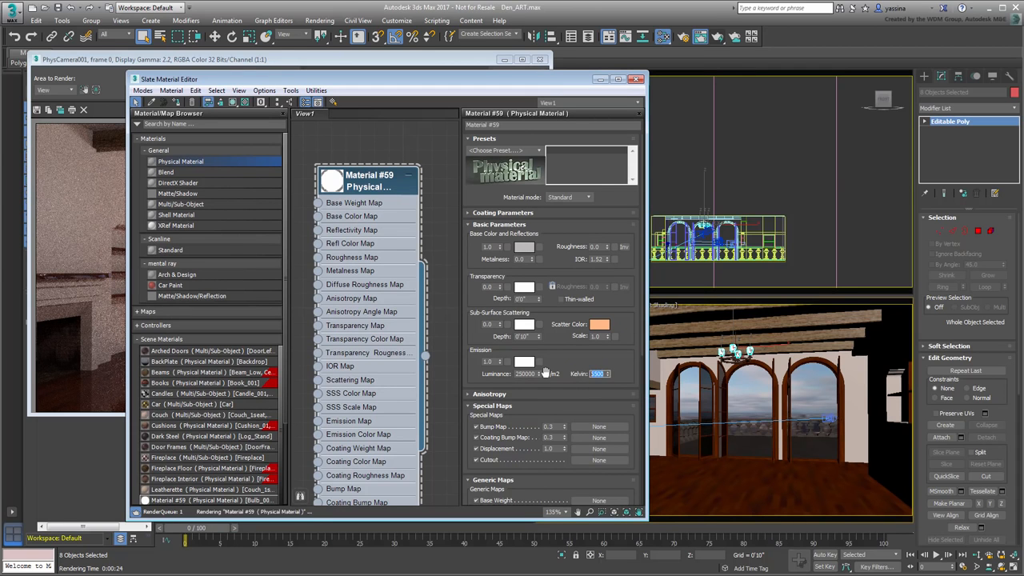
pyautogui.write('45.0')
pyautogui.press('Return')
# Step: Test-render the PhysCamera001 view with the adjusted bulb emission, stop the render early and close the rendered image
pyautogui.click(472, 60)
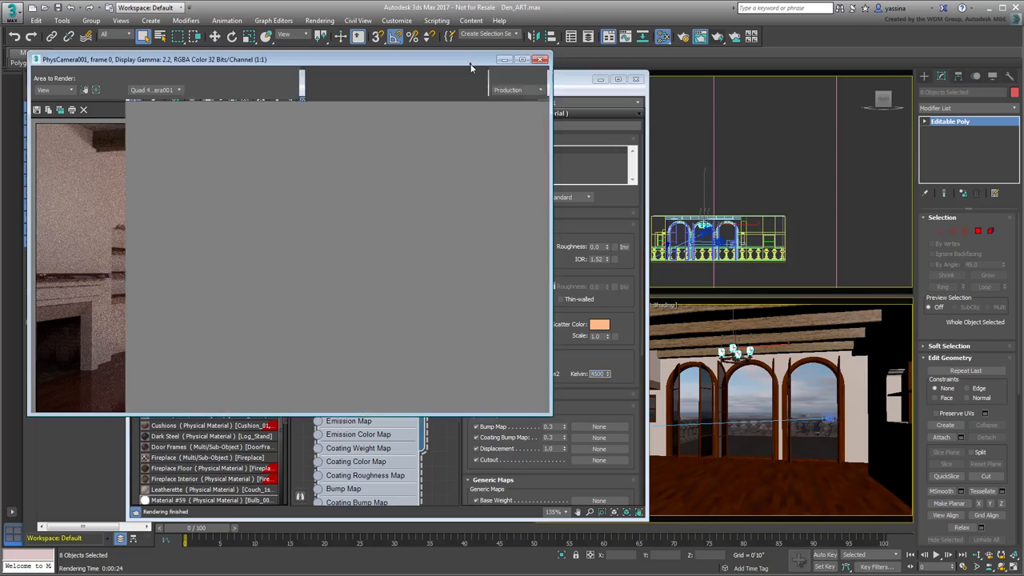
pyautogui.click(520, 75)
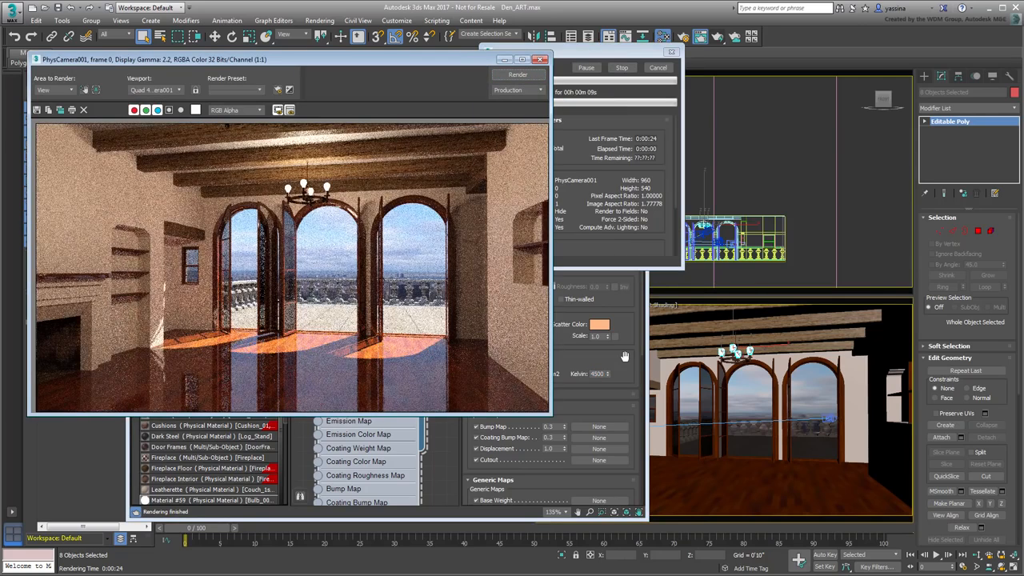
pyautogui.click(623, 69)
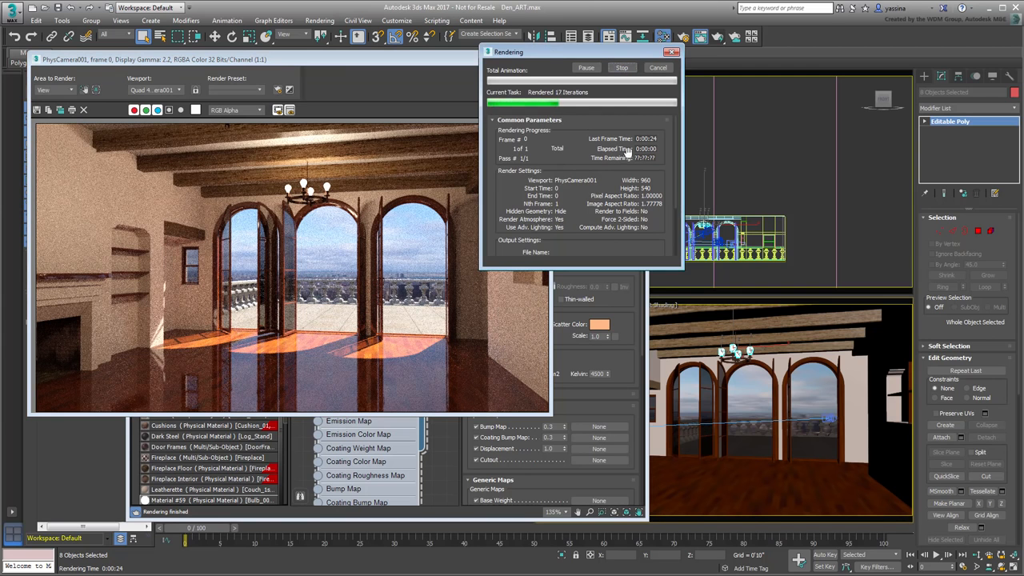
pyautogui.click(539, 59)
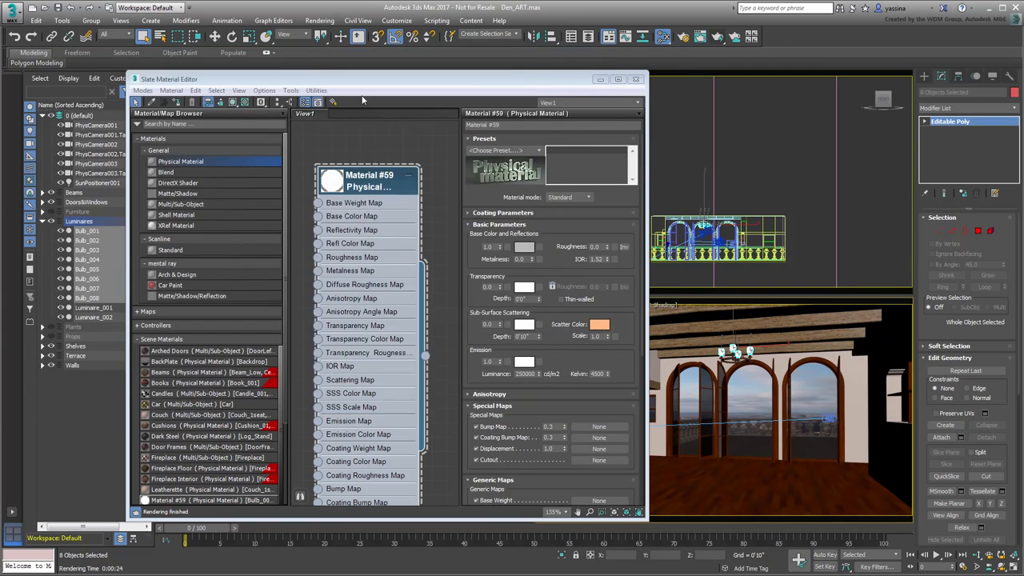
# Step: Unhide the Furniture, Plants and Props layers and close the material editor
pyautogui.click(44, 221)
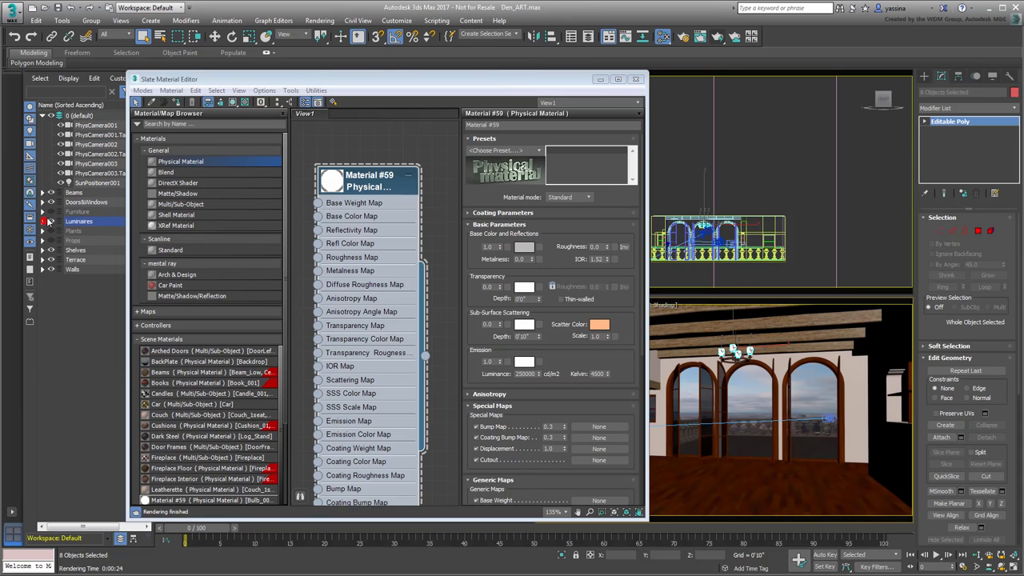
pyautogui.click(51, 212)
pyautogui.click(51, 230)
pyautogui.click(51, 240)
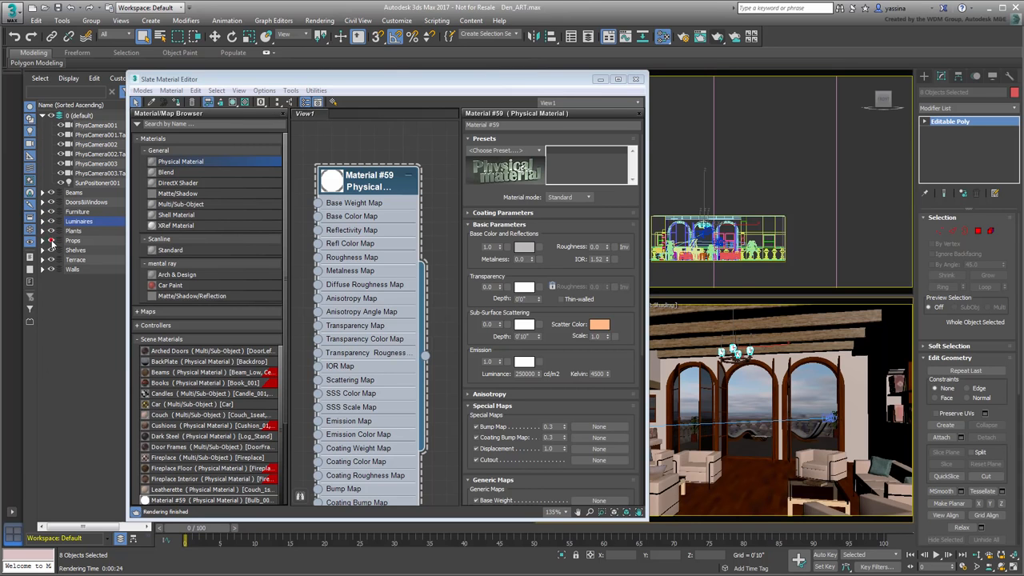
pyautogui.click(637, 80)
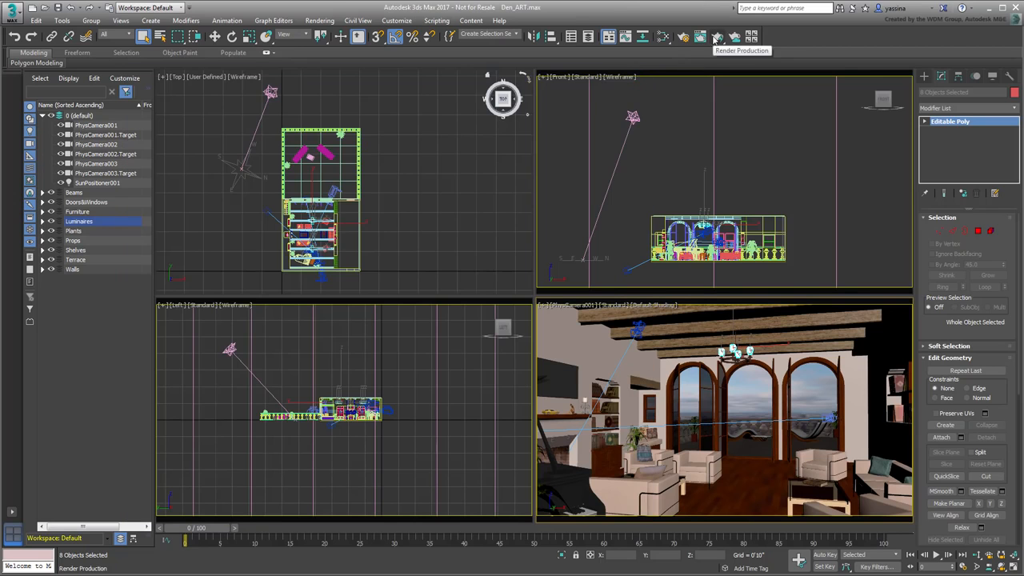
# Step: Render the furnished PhysCamera001 view and place the ART Renderer setup beside the rendered image
pyautogui.click(716, 36)
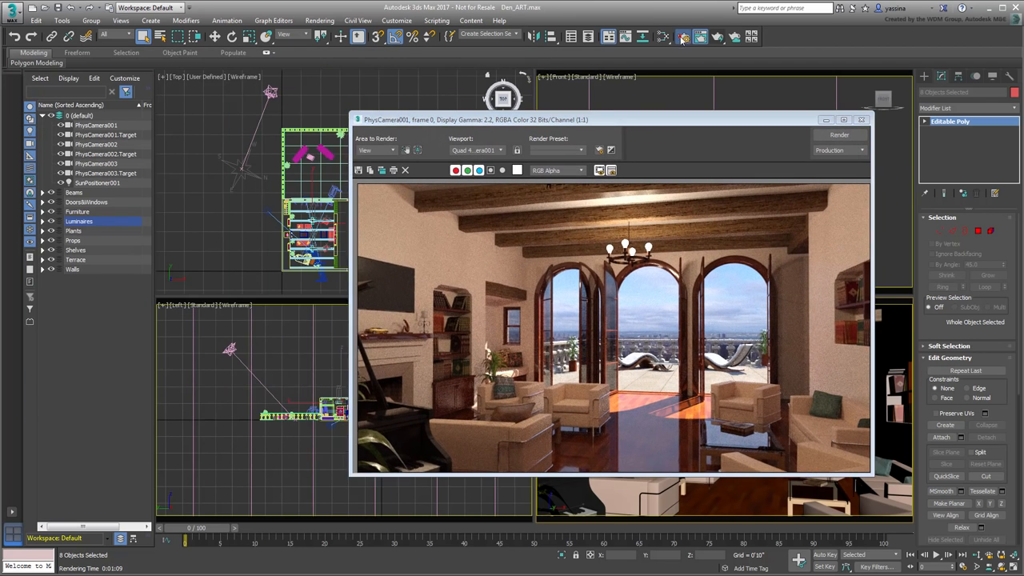
pyautogui.click(682, 36)
pyautogui.moveTo(347, 120); pyautogui.dragTo(197, 95)
pyautogui.moveTo(517, 119); pyautogui.dragTo(433, 93)
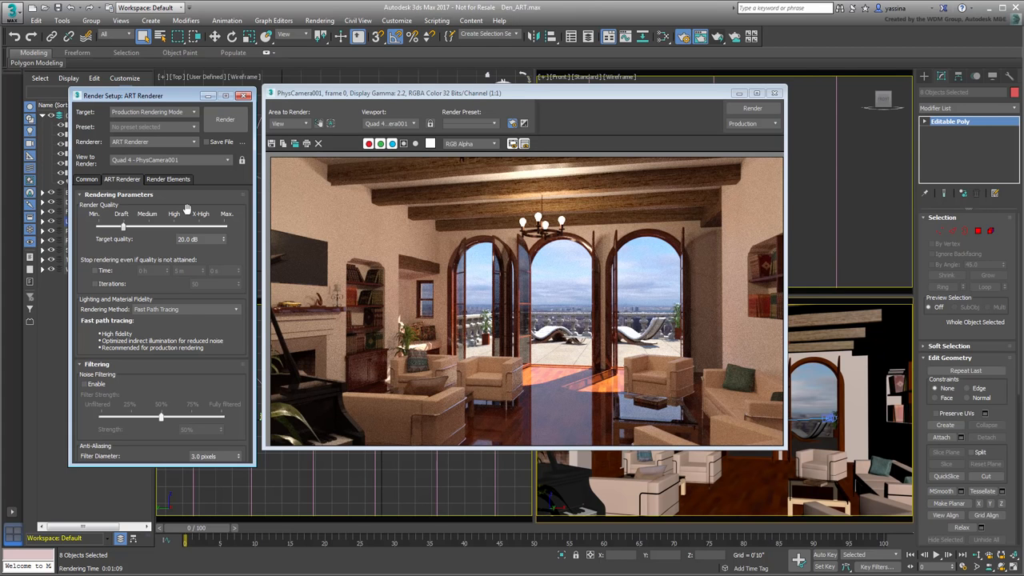
# Step: Try the maximum render quality of 100 dB with a rendering time limit of 1 h 0 m
pyautogui.moveTo(122, 231); pyautogui.dragTo(246, 233)
pyautogui.click(95, 270)
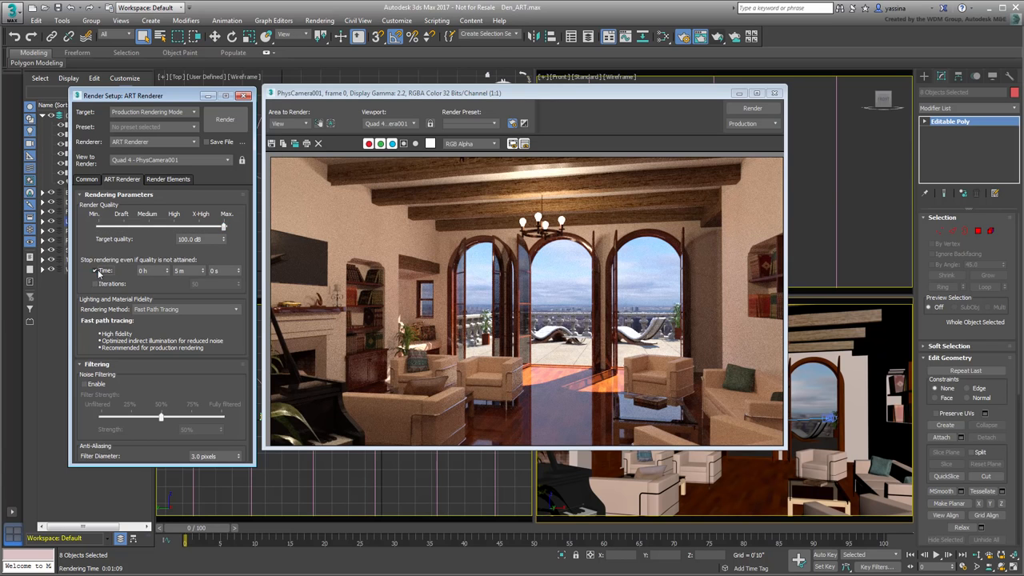
pyautogui.doubleClick(152, 271)
pyautogui.write('1')
pyautogui.press('Tab')
pyautogui.write('0')
pyautogui.click(153, 287)
# Step: Turn off the rendering time limit and try an iteration limit of 5000 instead
pyautogui.click(96, 271)
pyautogui.click(94, 284)
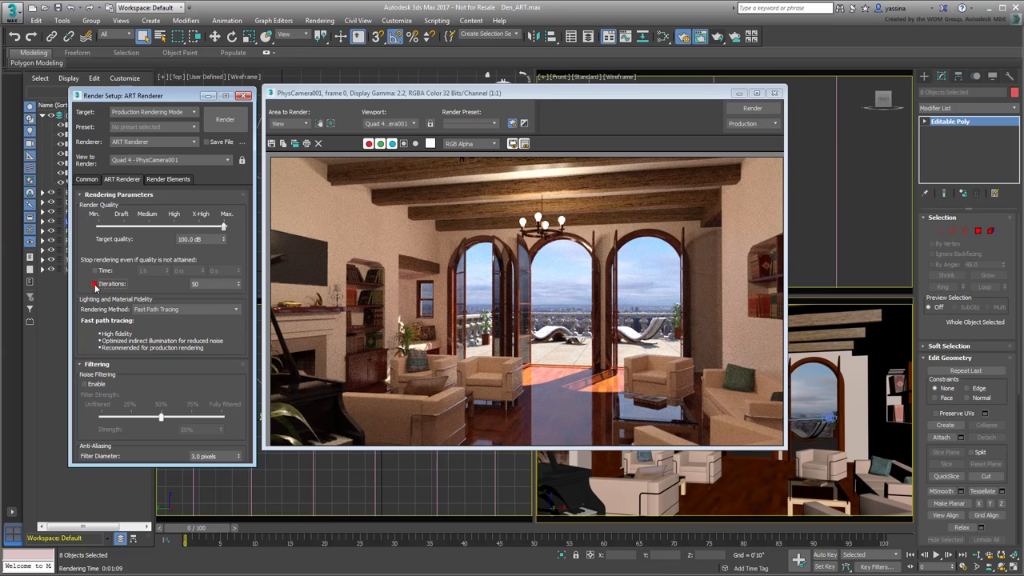
pyautogui.doubleClick(206, 286)
pyautogui.write('5000')
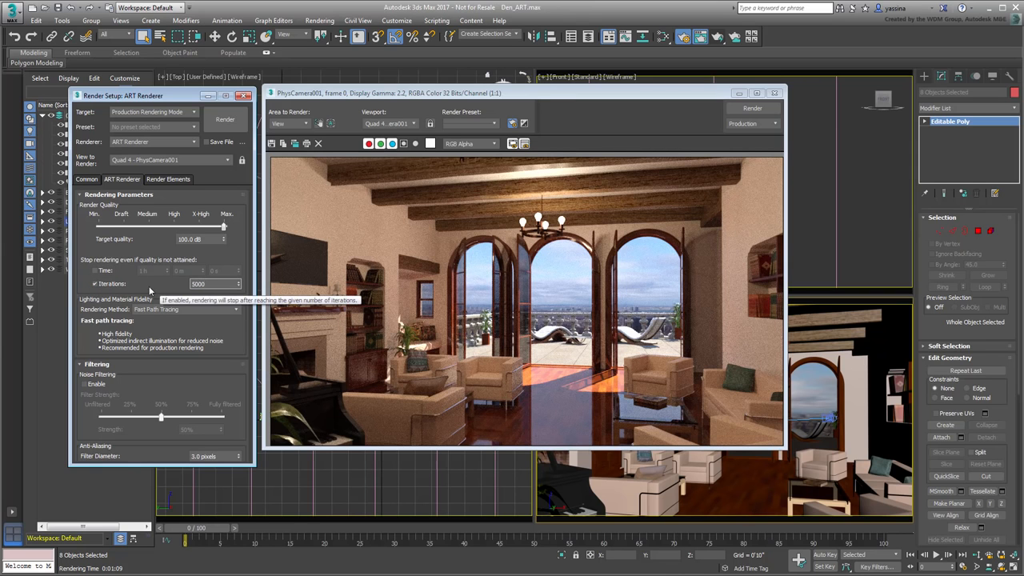
pyautogui.click(147, 286)
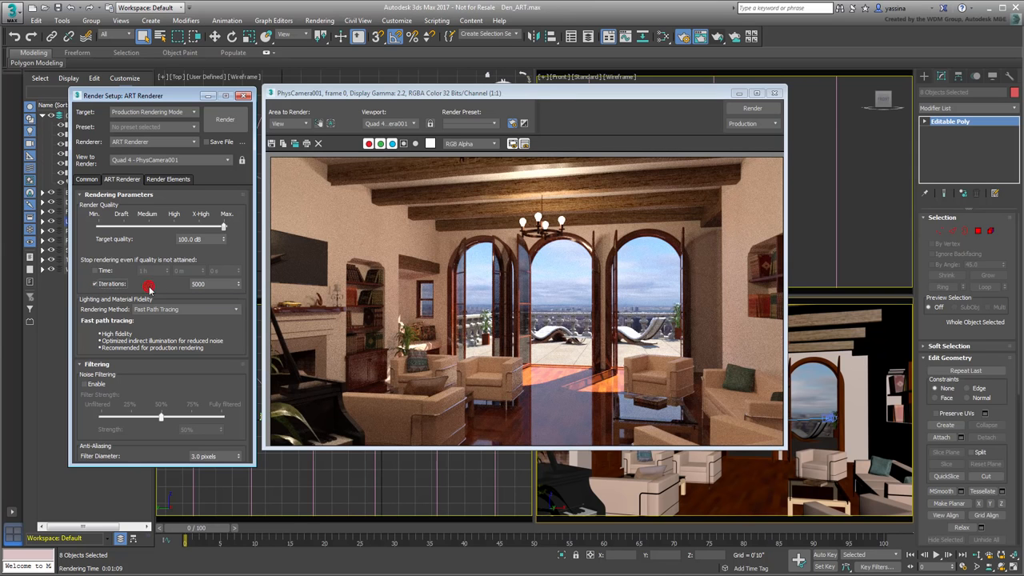
# Step: Try Advanced Path Tracing as the rendering method and switch back to Fast Path Tracing
pyautogui.click(236, 309)
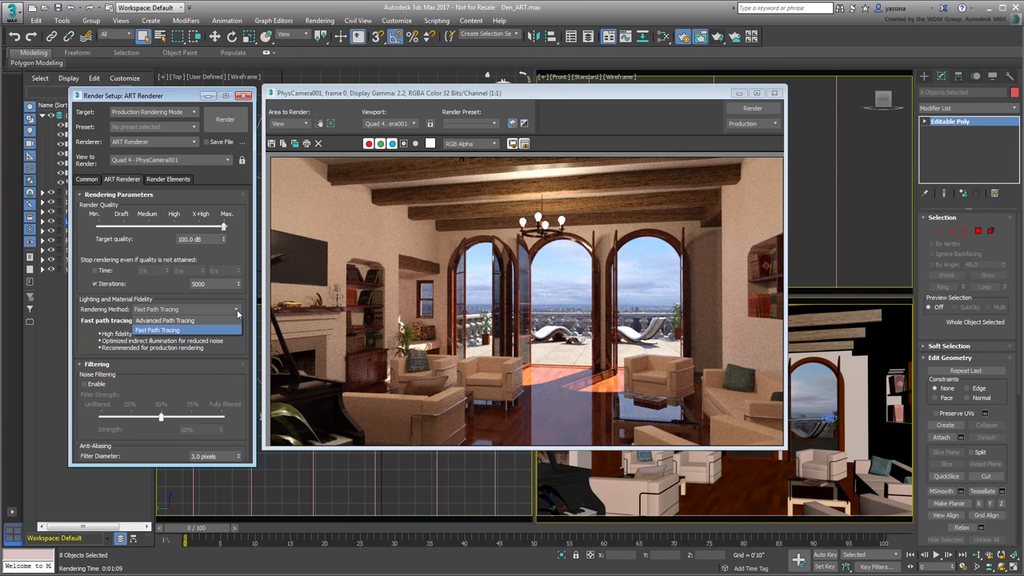
pyautogui.click(212, 320)
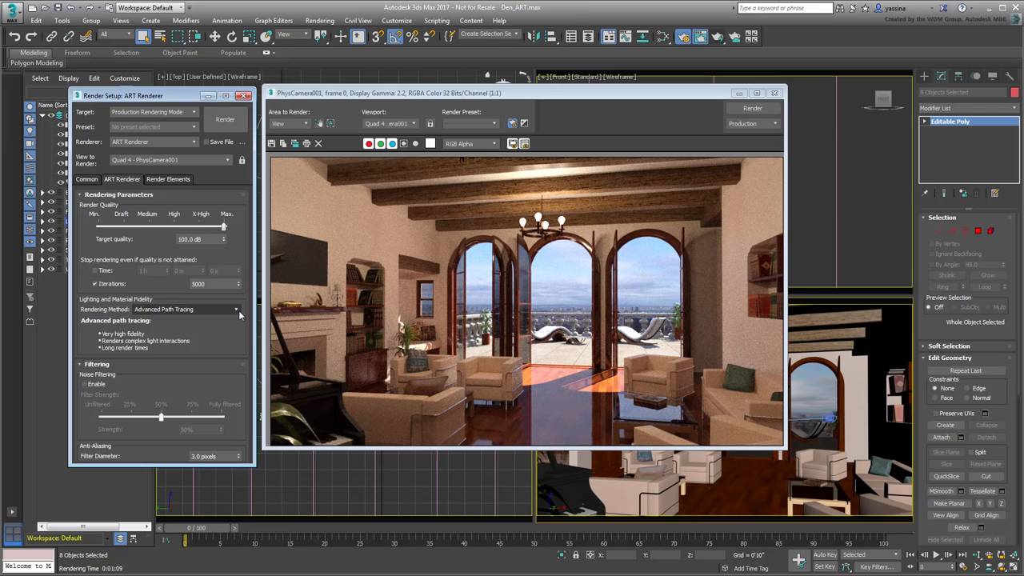
pyautogui.click(238, 310)
pyautogui.click(214, 327)
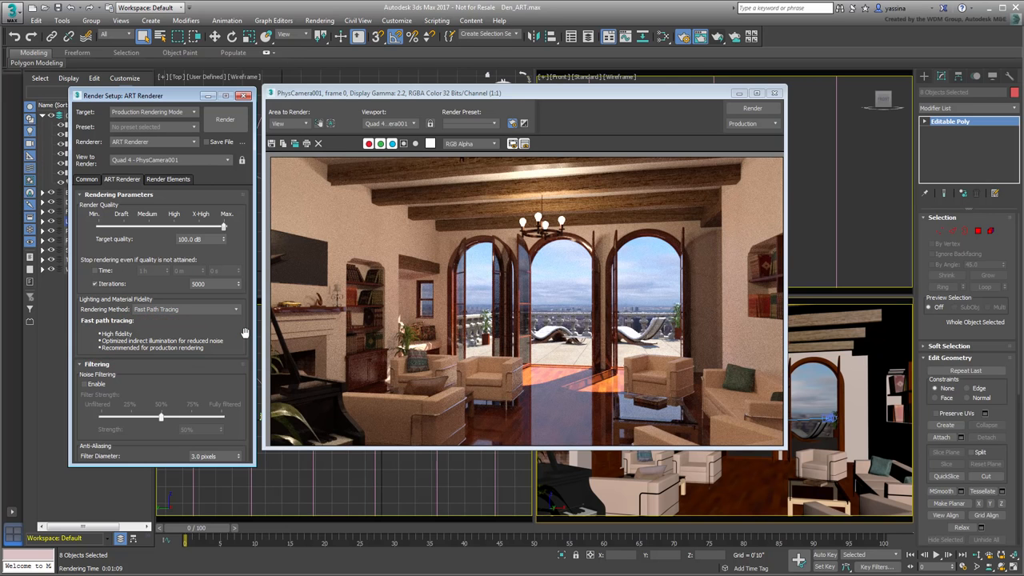
# Step: Set the target render quality to 20 dB and disable the iteration limit
pyautogui.scroll(-3, 245, 332)
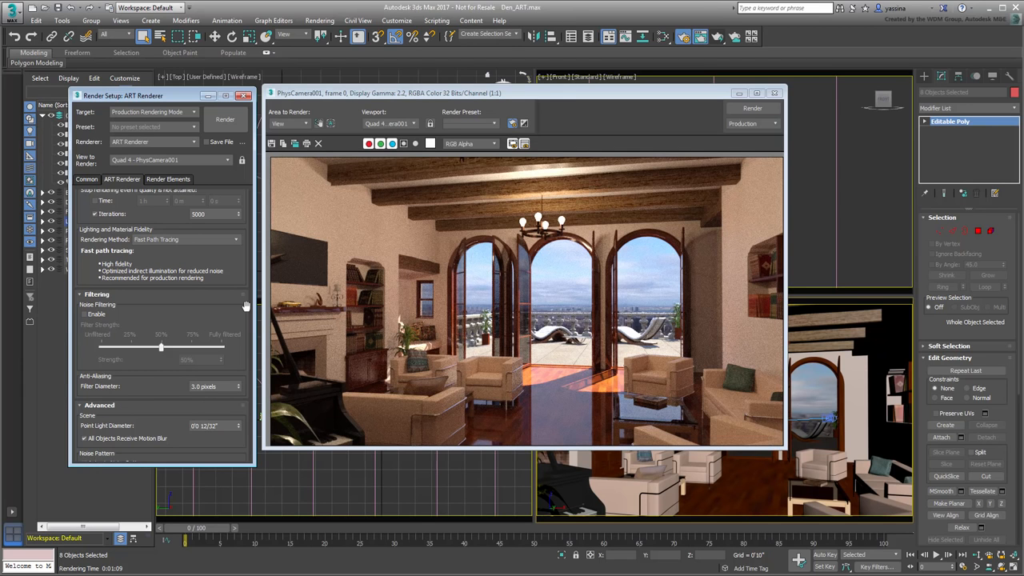
pyautogui.scroll(3, 244, 276)
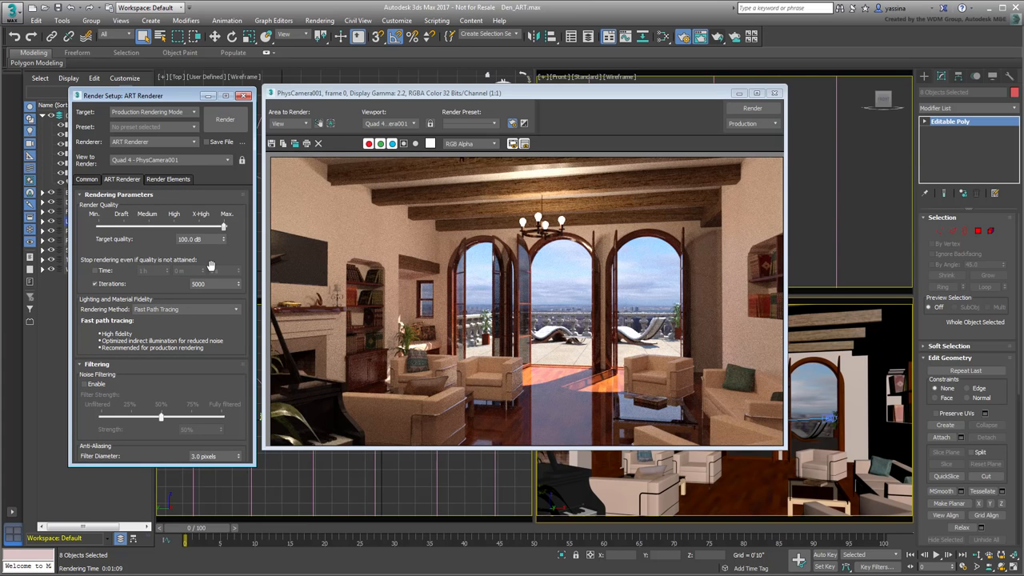
pyautogui.doubleClick(210, 241)
pyautogui.write('20')
pyautogui.click(115, 284)
# Step: Enable noise filtering at 100% strength and render the PhysCamera001 view
pyautogui.moveTo(240, 347); pyautogui.dragTo(241, 243)
pyautogui.click(97, 301)
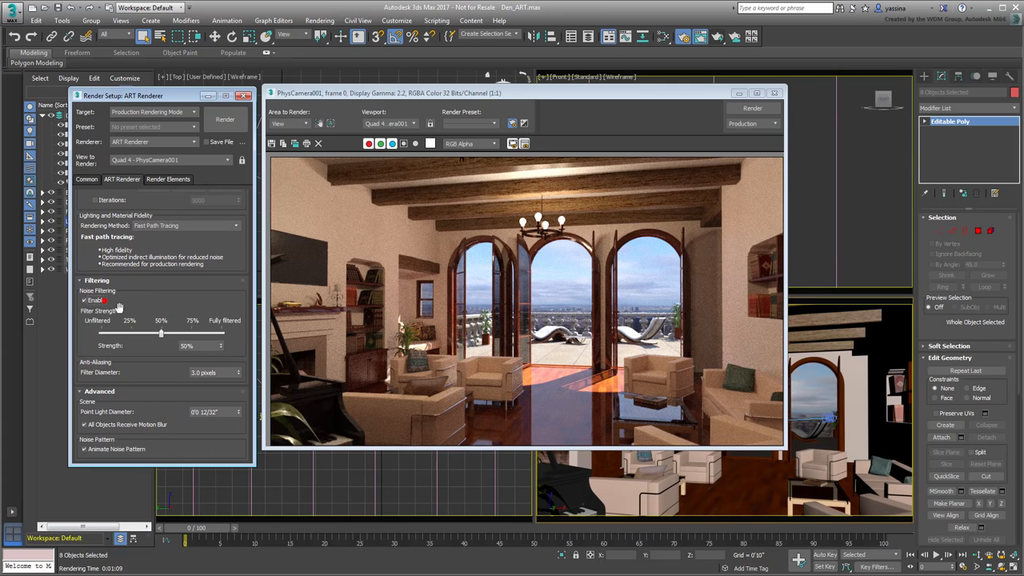
pyautogui.moveTo(161, 334); pyautogui.dragTo(234, 342)
pyautogui.click(752, 108)
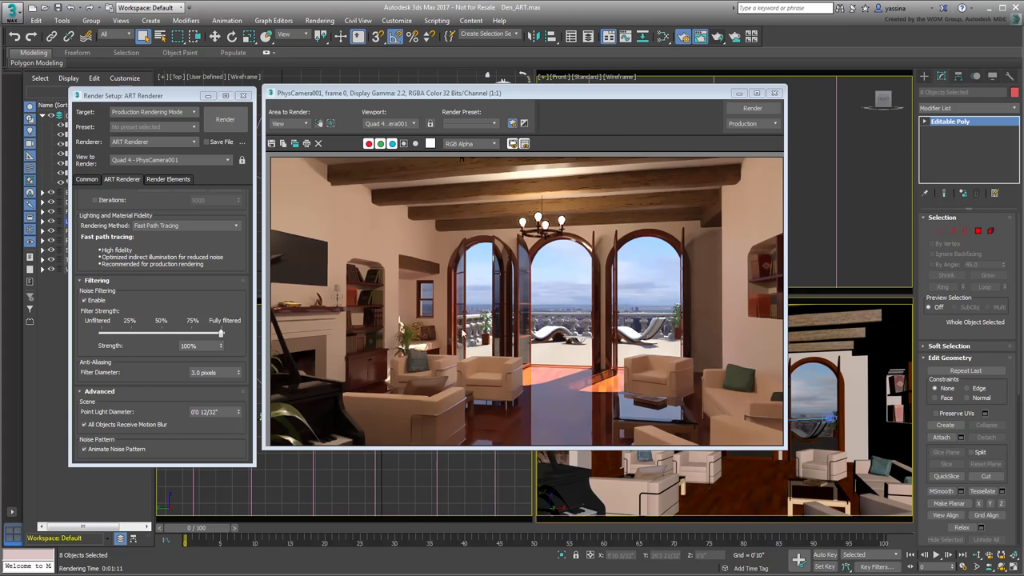
# Step: Clone the rendered PhysCamera001 frame and arrange the clone and the original render window for comparison
pyautogui.click(295, 144)
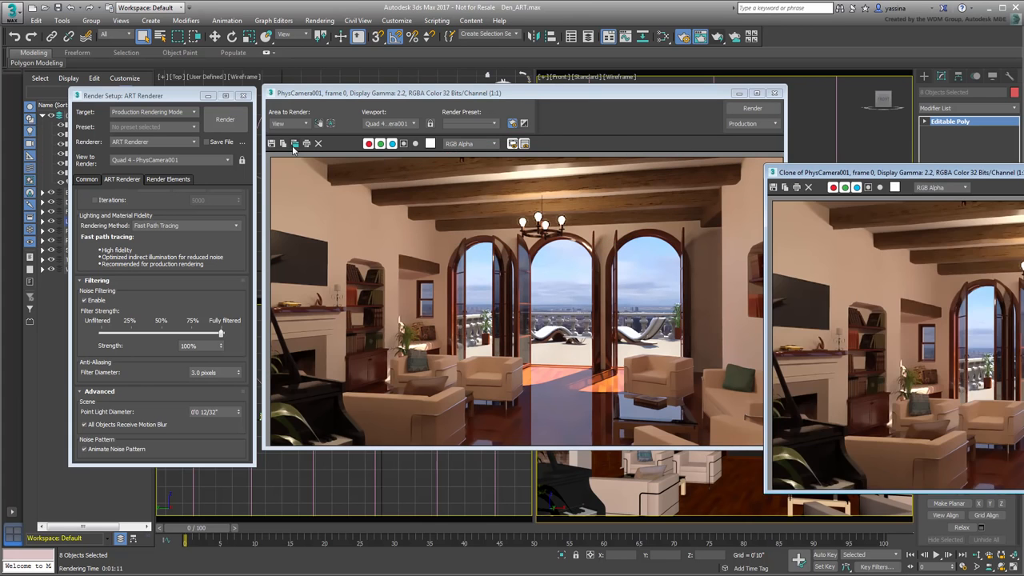
pyautogui.moveTo(972, 175); pyautogui.dragTo(640, 227)
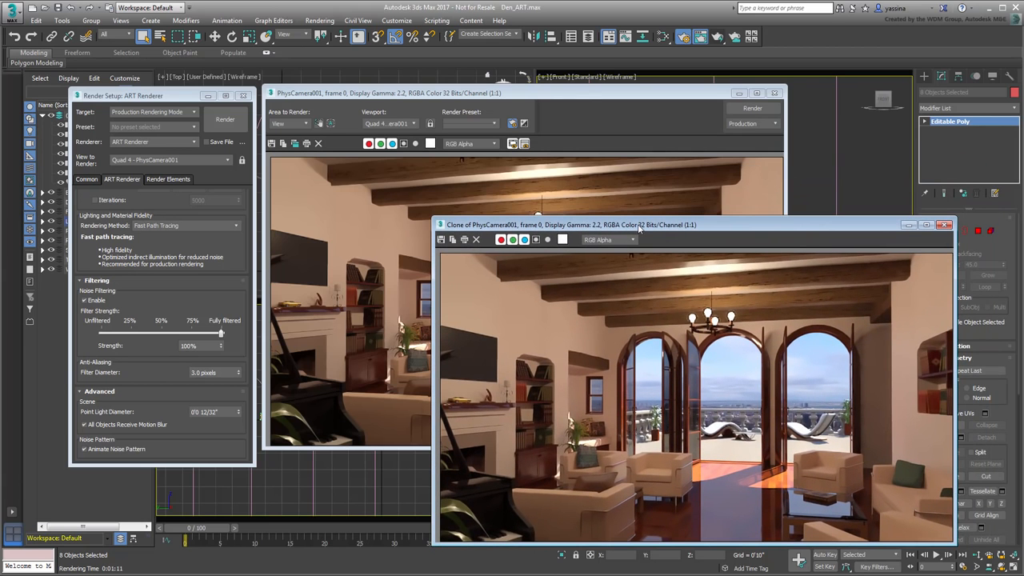
pyautogui.moveTo(537, 93); pyautogui.dragTo(538, 132)
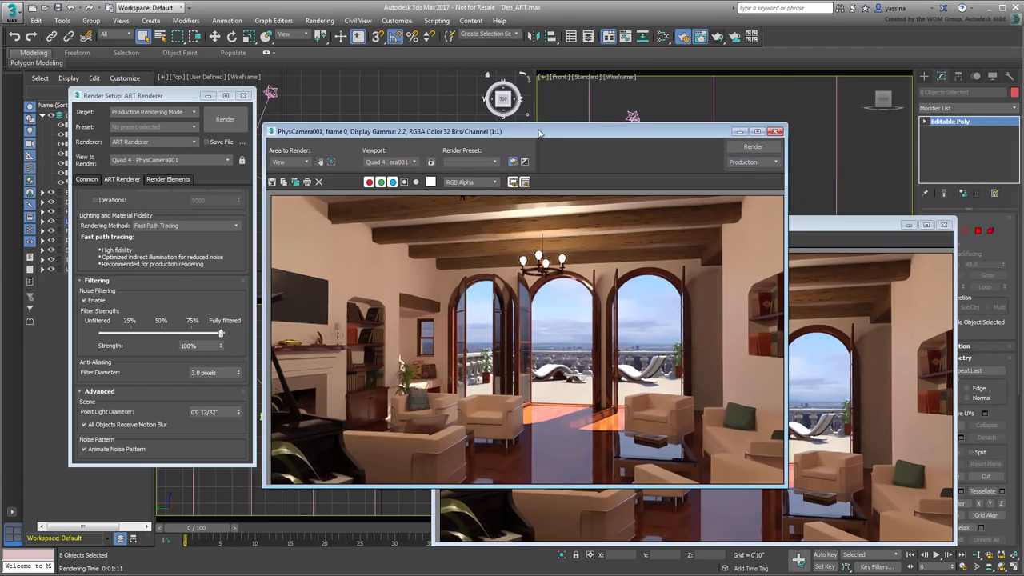
# Step: Set the noise filter strength to 55%
pyautogui.click(203, 345)
pyautogui.write('55%')
pyautogui.press('Return')
# Step: Set the target render quality to 22 dB and render the PhysCamera001 view again
pyautogui.scroll(3, 204, 269)
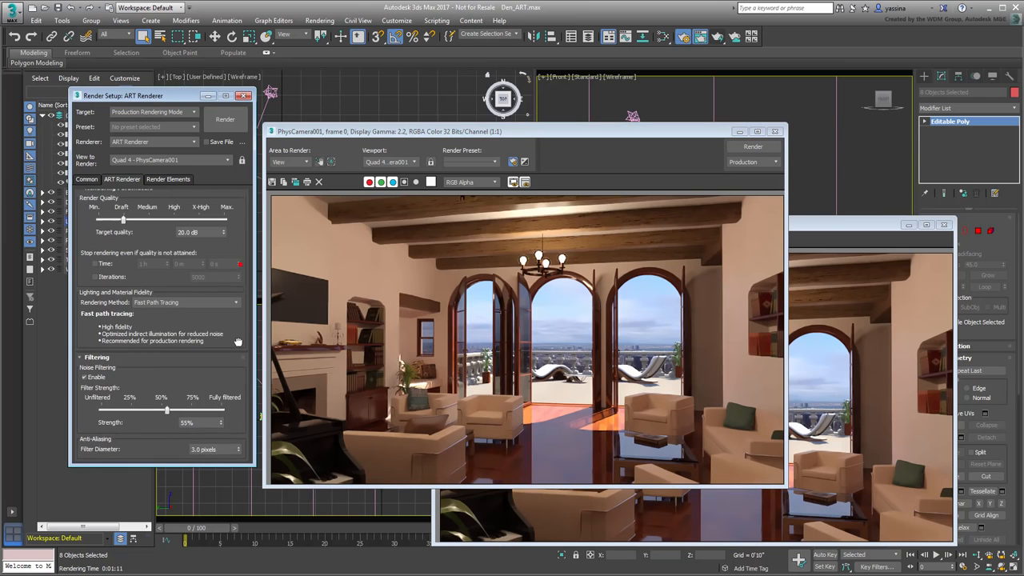
pyautogui.moveTo(205, 239); pyautogui.dragTo(83, 239)
pyautogui.write('22')
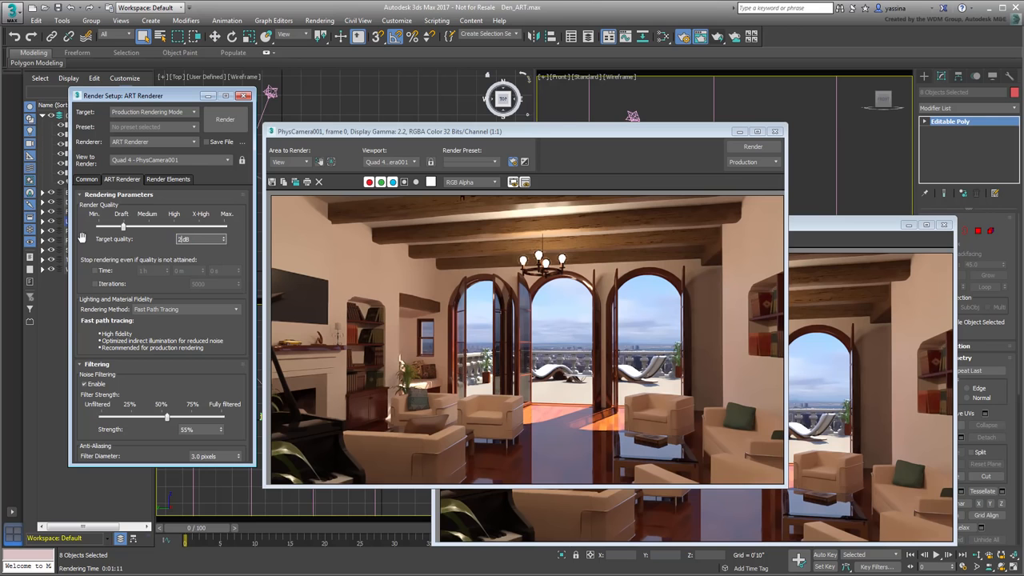
pyautogui.press('Return')
pyautogui.scroll(-2, 234, 240)
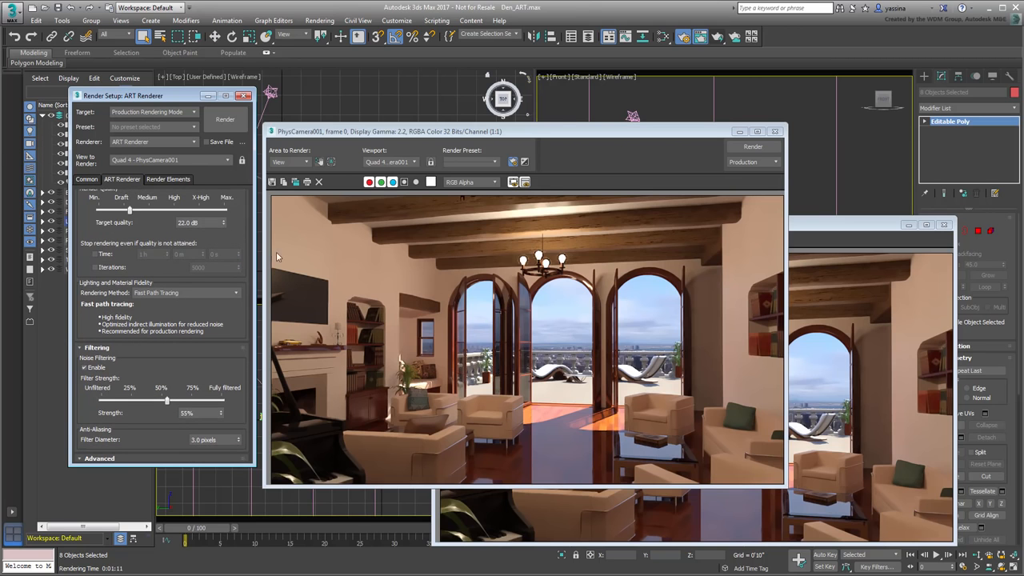
pyautogui.click(752, 146)
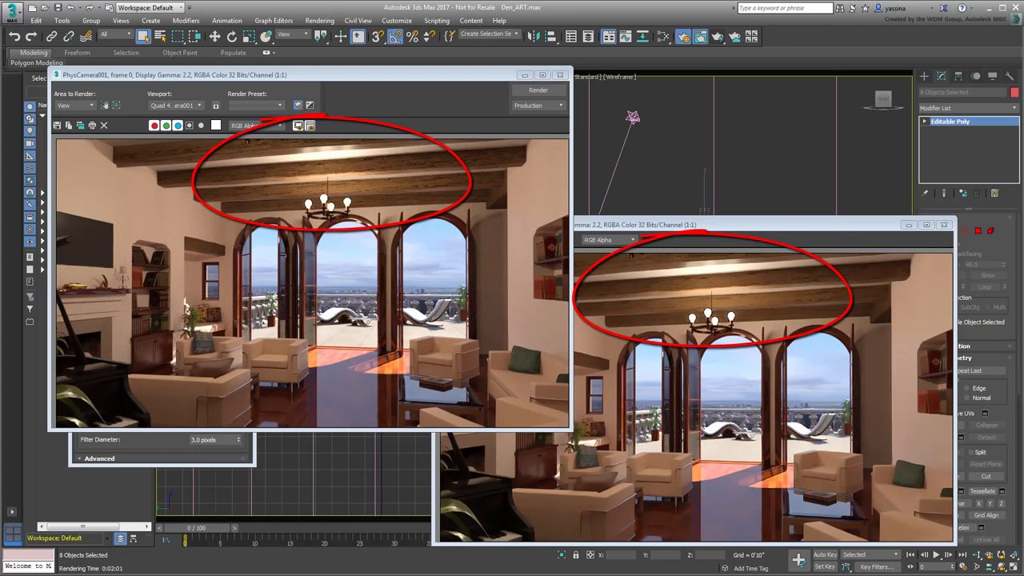
# Step: Close the cloned render, then switch the camera viewport to PhysCamera002 and render it
pyautogui.click(944, 226)
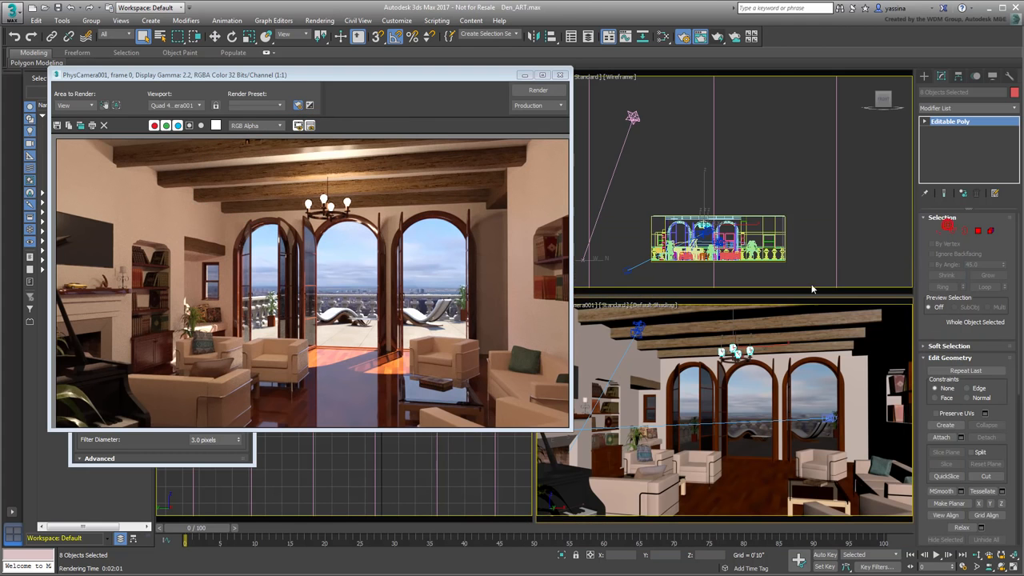
pyautogui.click(582, 307)
pyautogui.moveTo(614, 316)
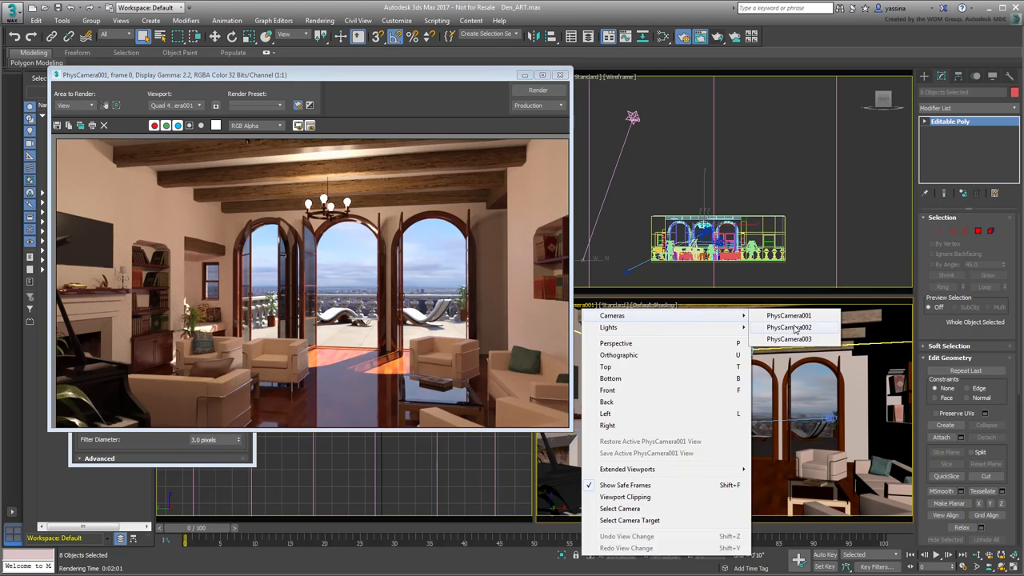
pyautogui.click(792, 327)
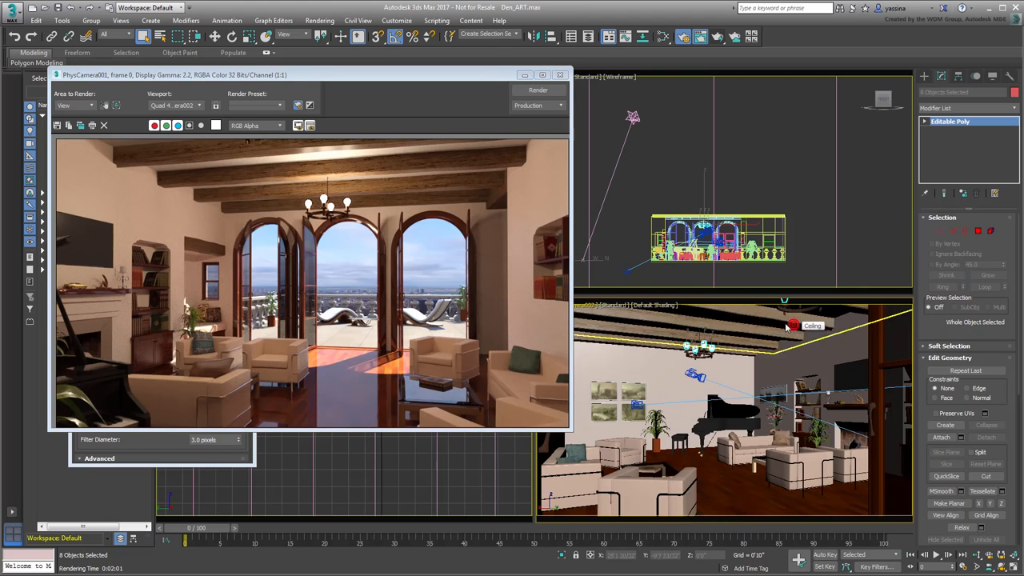
pyautogui.click(536, 91)
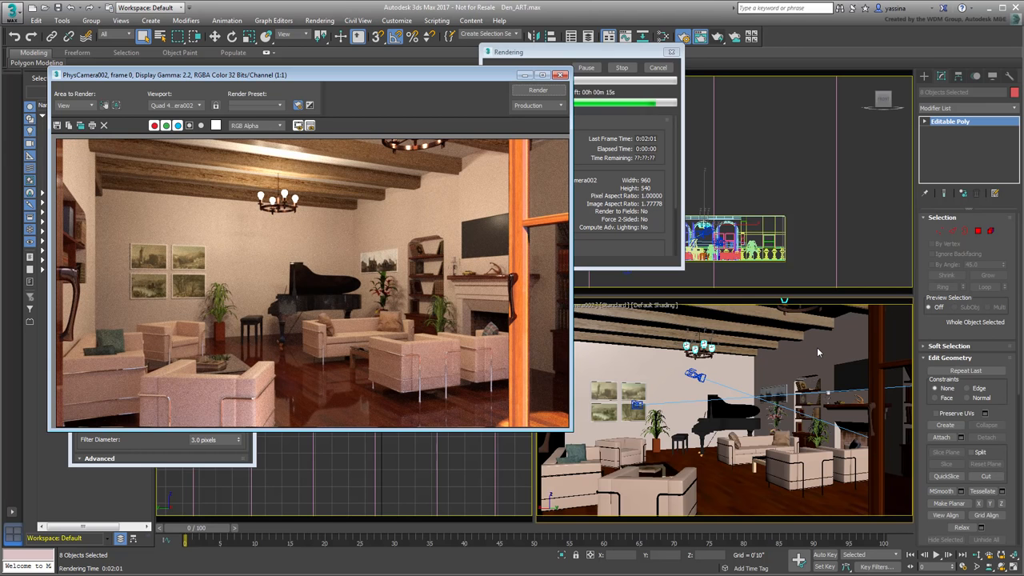
# Step: Switch the camera viewport to PhysCamera003 and render that view
pyautogui.click(590, 306)
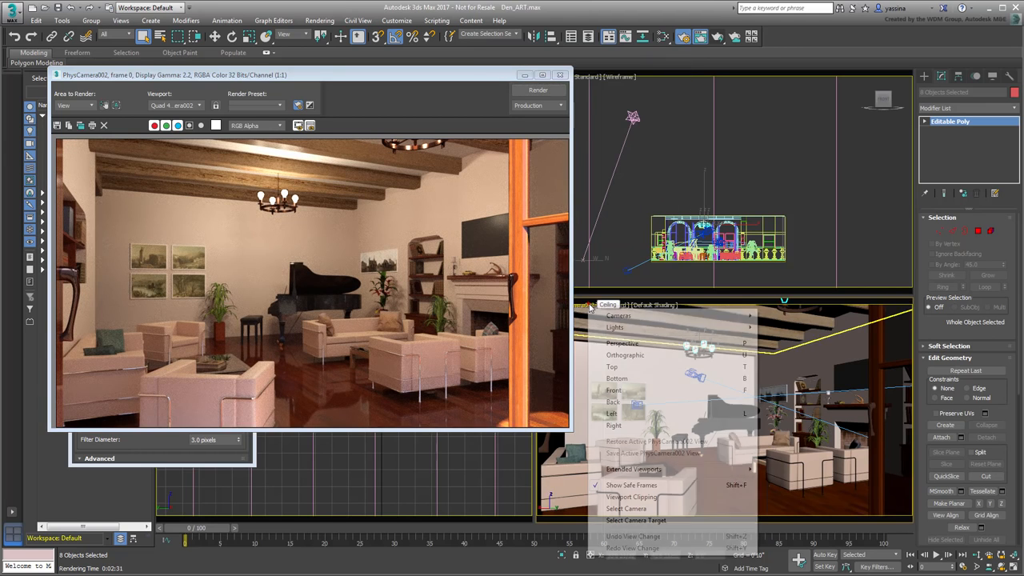
pyautogui.moveTo(632, 312)
pyautogui.click(798, 340)
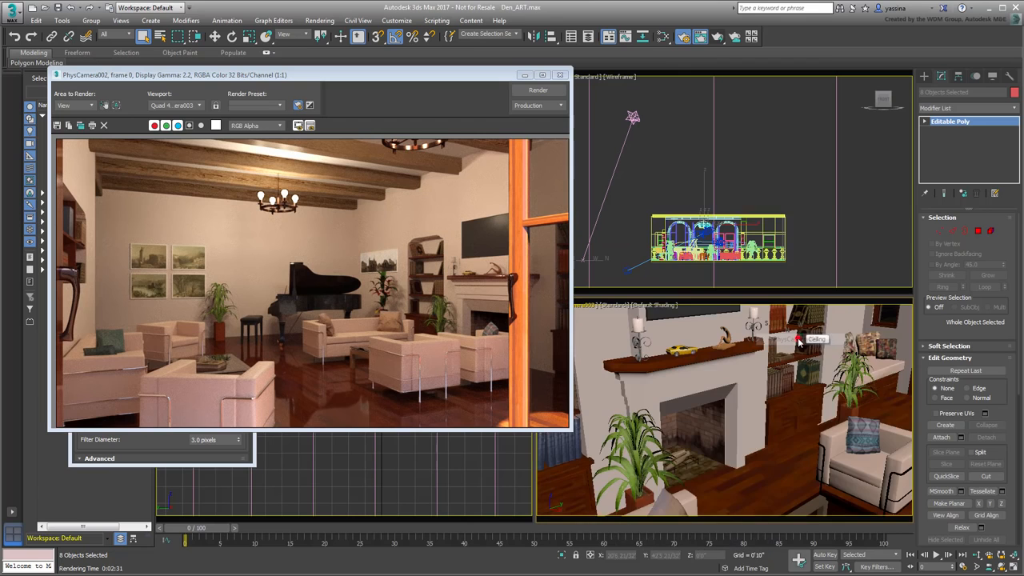
pyautogui.click(534, 90)
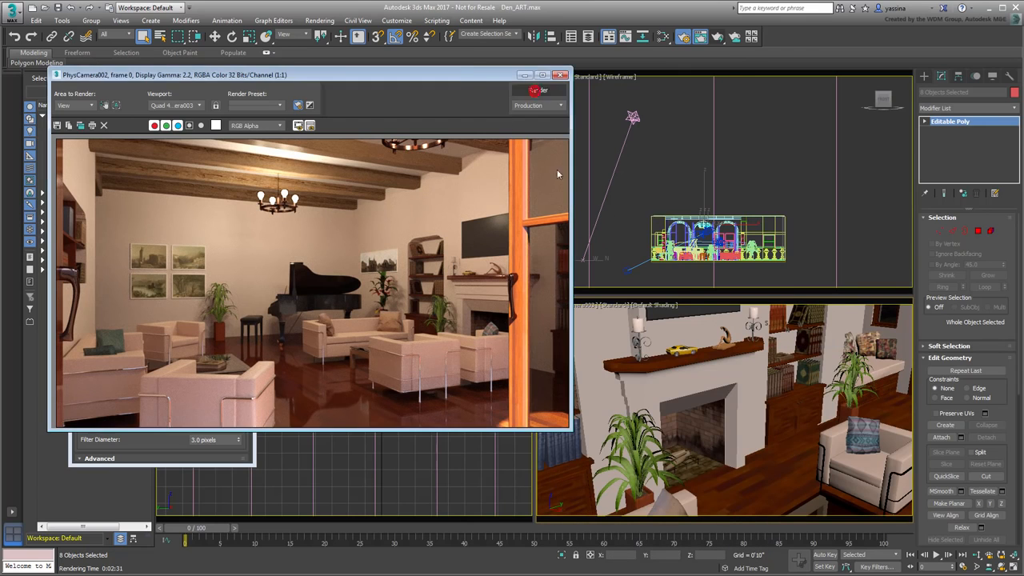